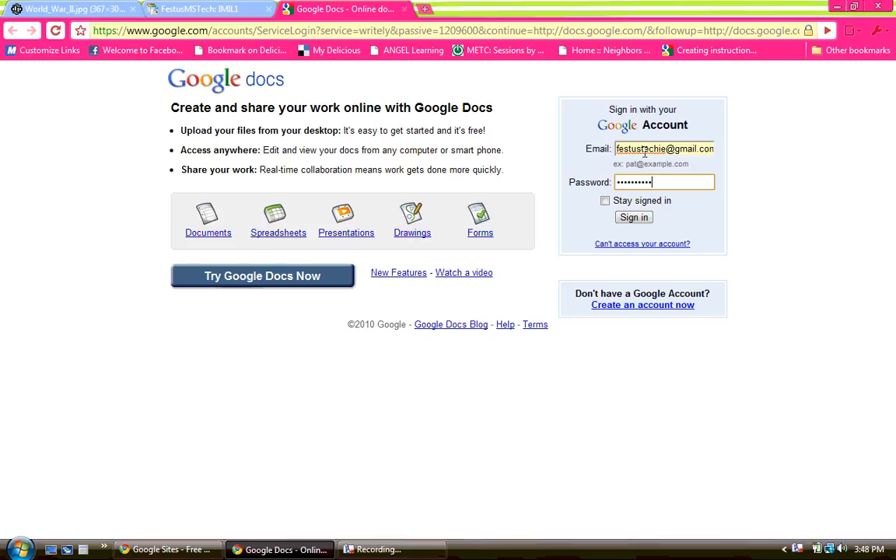
# Enter the account password and sign in to Google Docs with Stay signed in left unchecked.
pyautogui.write('e')
pyautogui.click(606, 205)
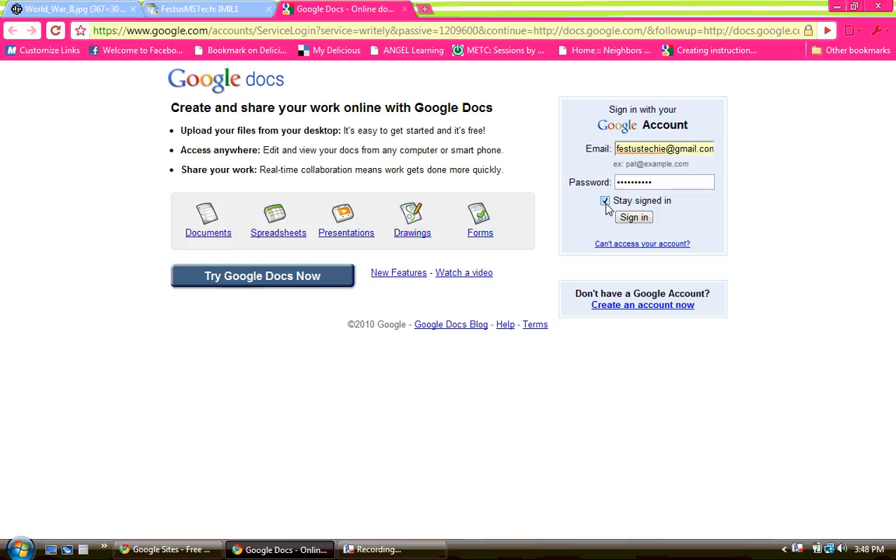
pyautogui.click(605, 201)
pyautogui.click(634, 219)
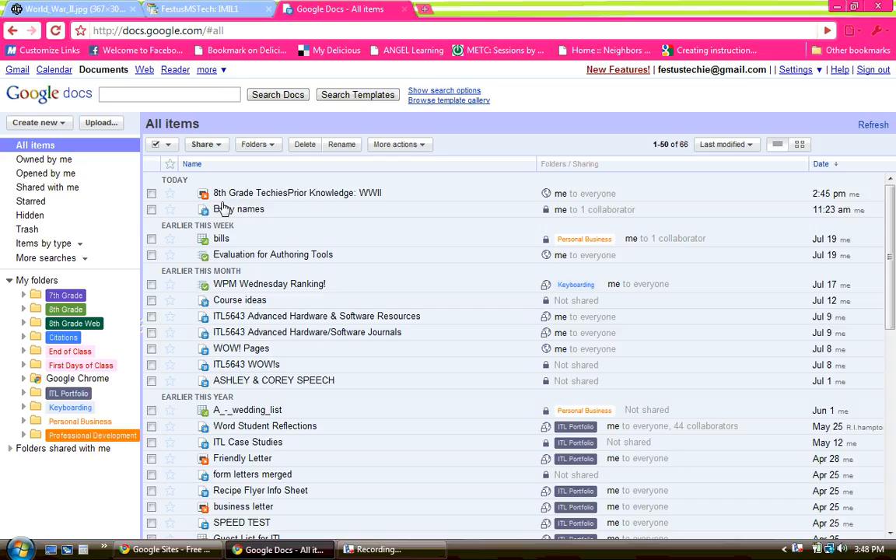
# Open the presentation 8th Grade TechiesPrior Knowledge: WWII and add a slide with the Text layout after slide 2.
pyautogui.click(224, 195)
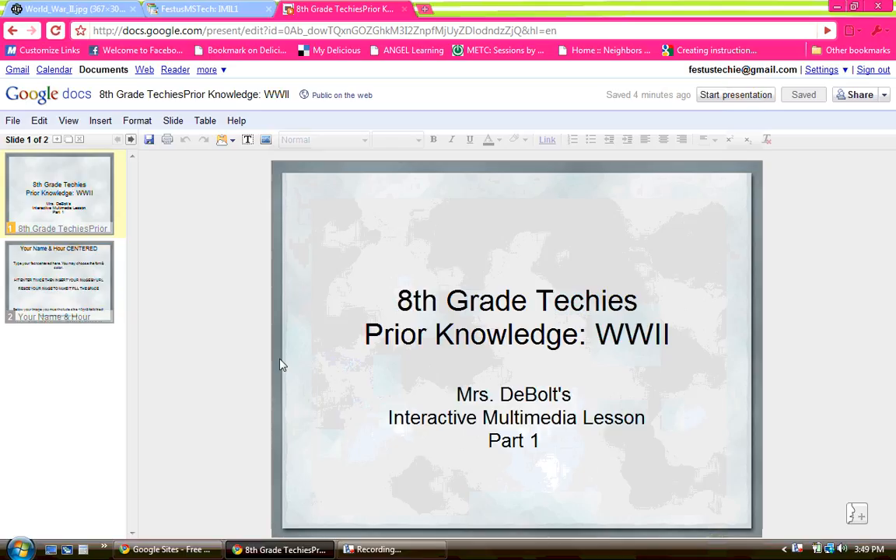
pyautogui.click(90, 291)
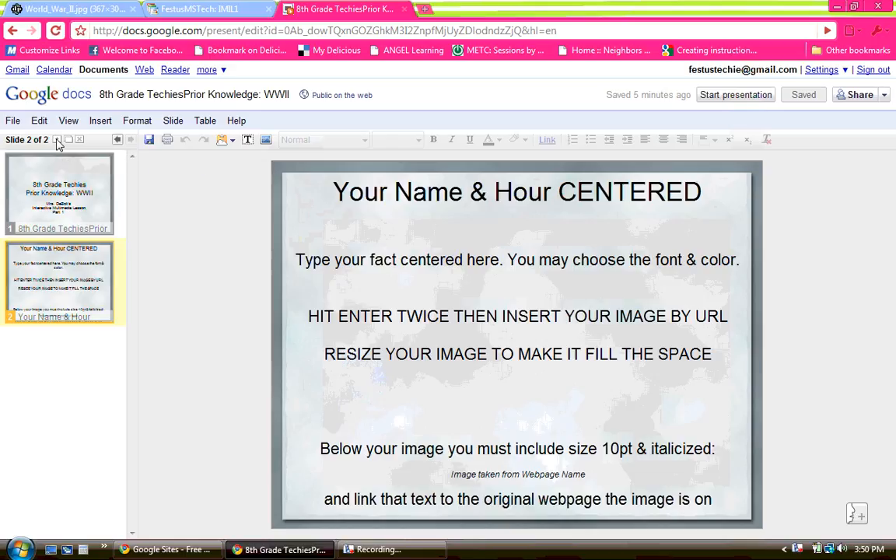
pyautogui.click(56, 140)
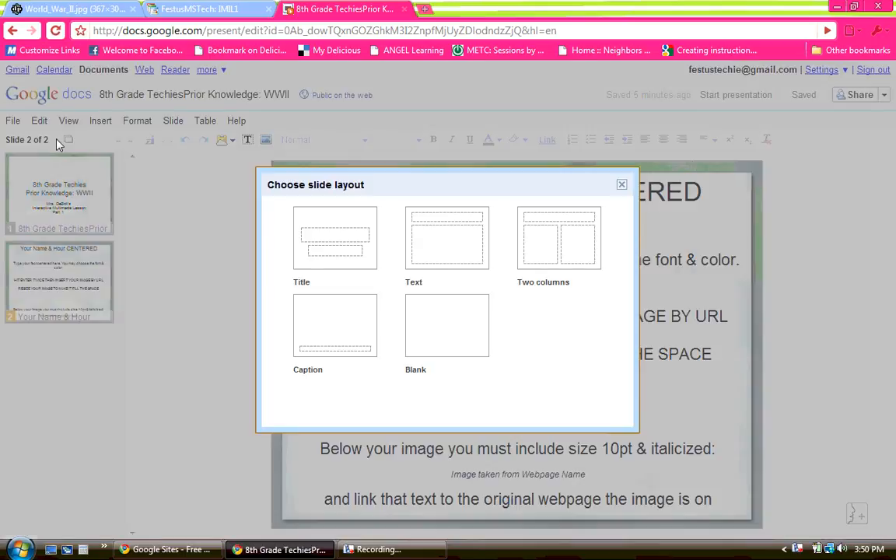
pyautogui.click(460, 251)
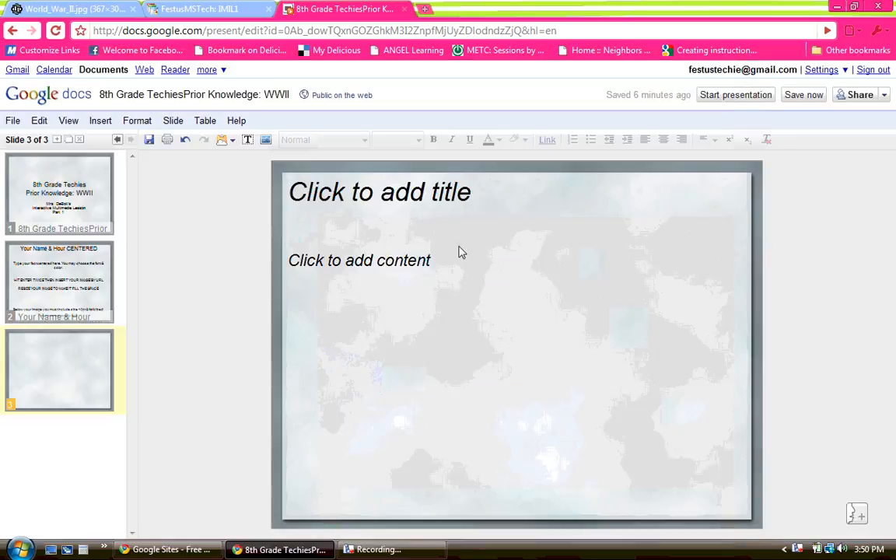
# Centre the new slide's title text and set its text color to bright green, RGB (0, 255, 0).
pyautogui.click(441, 192)
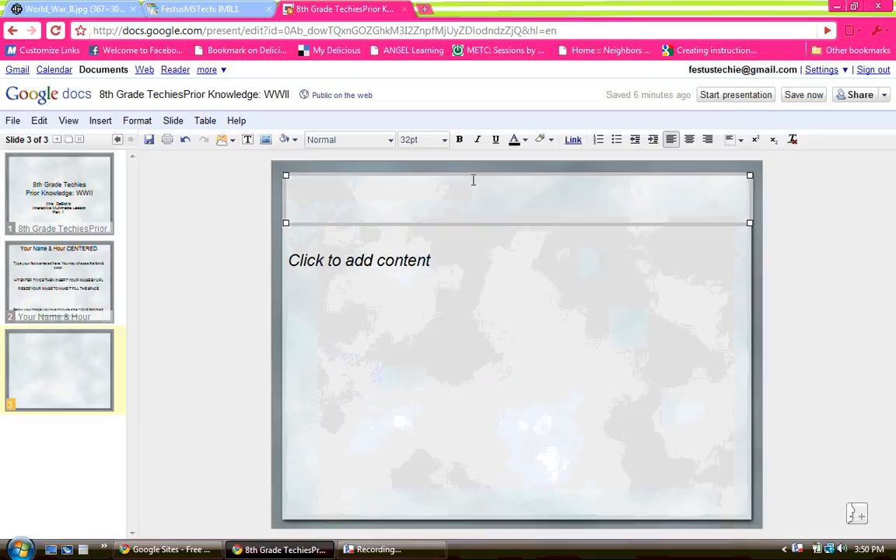
pyautogui.click(692, 141)
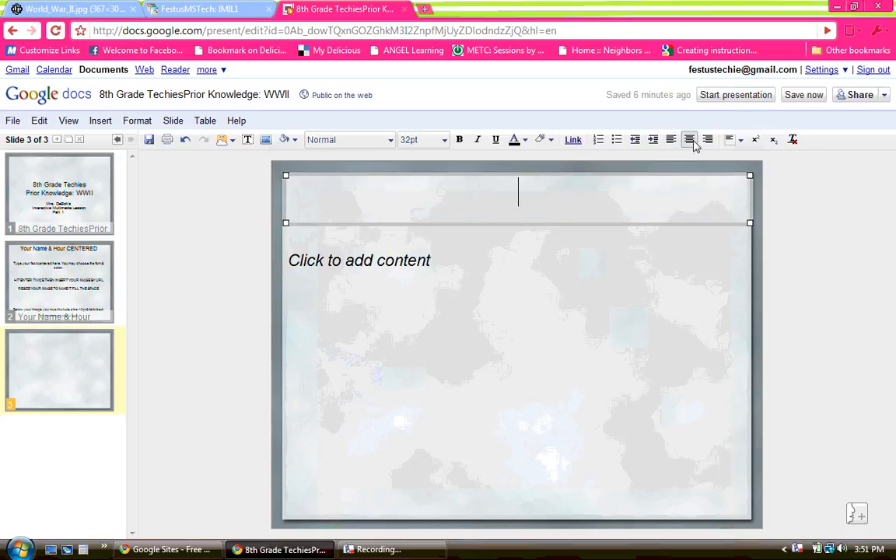
pyautogui.click(549, 143)
pyautogui.click(542, 140)
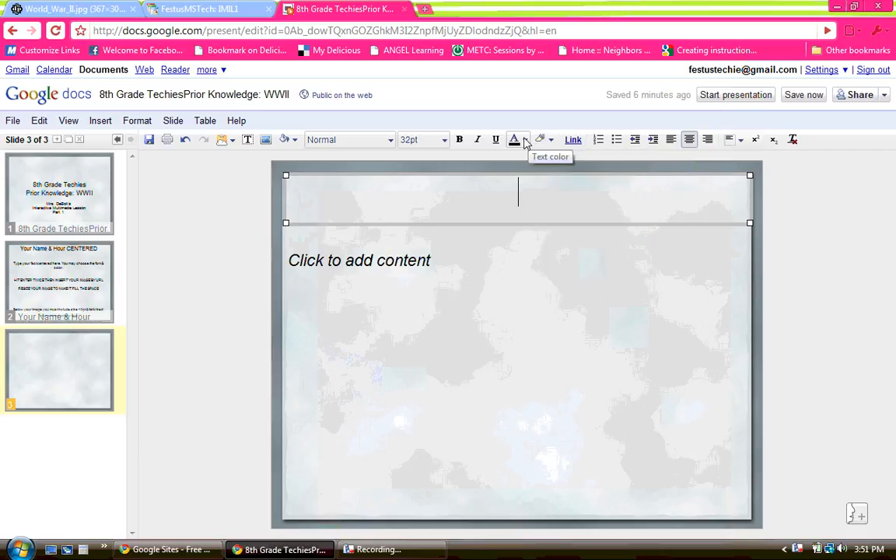
pyautogui.click(525, 141)
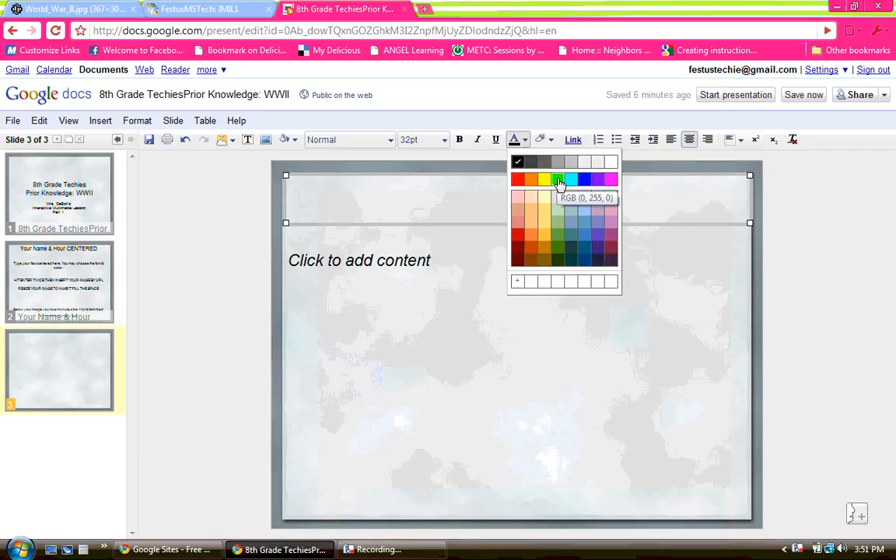
pyautogui.click(558, 181)
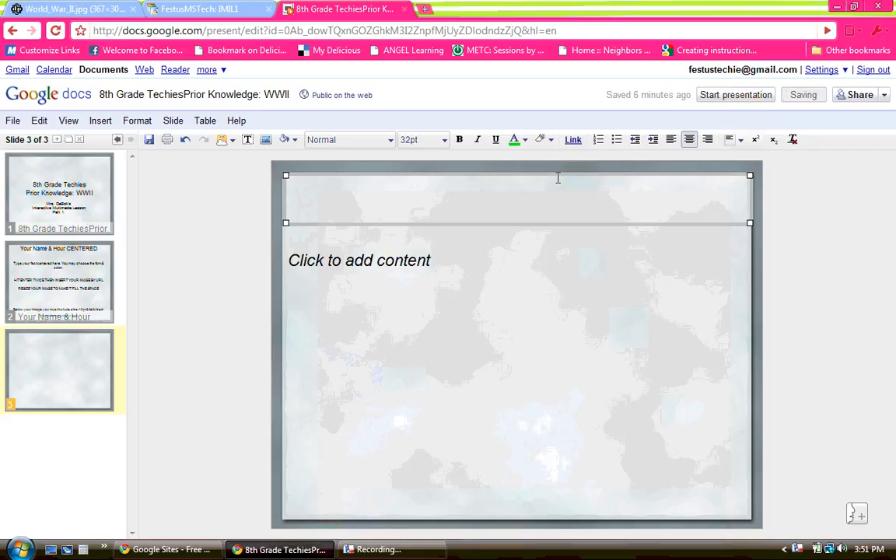
# Enter "First L. 1" as the title of slide 3.
pyautogui.write('Fri')
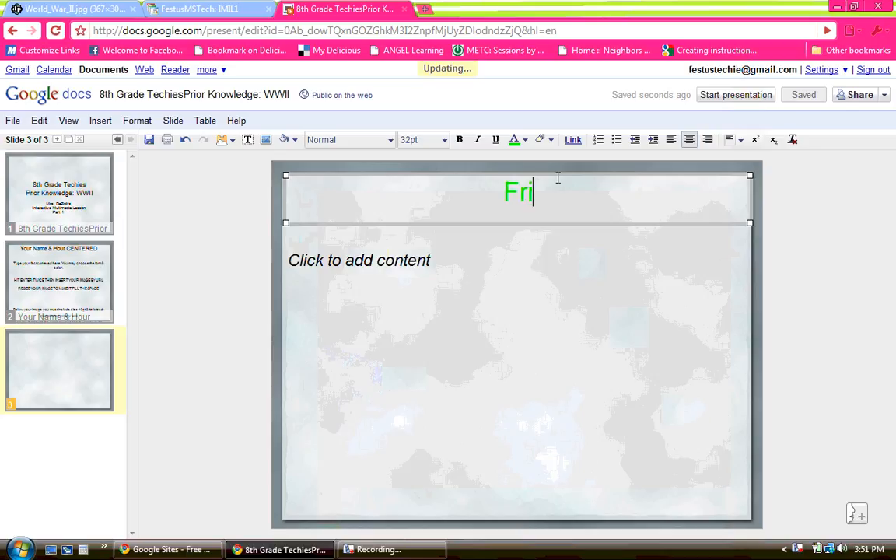
pyautogui.press('BackSpace')
pyautogui.write('irst ')
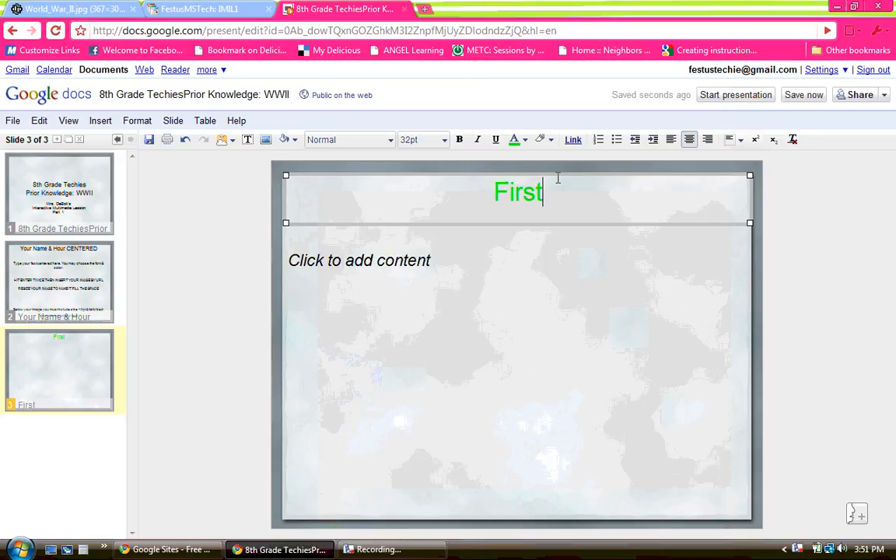
pyautogui.write('L')
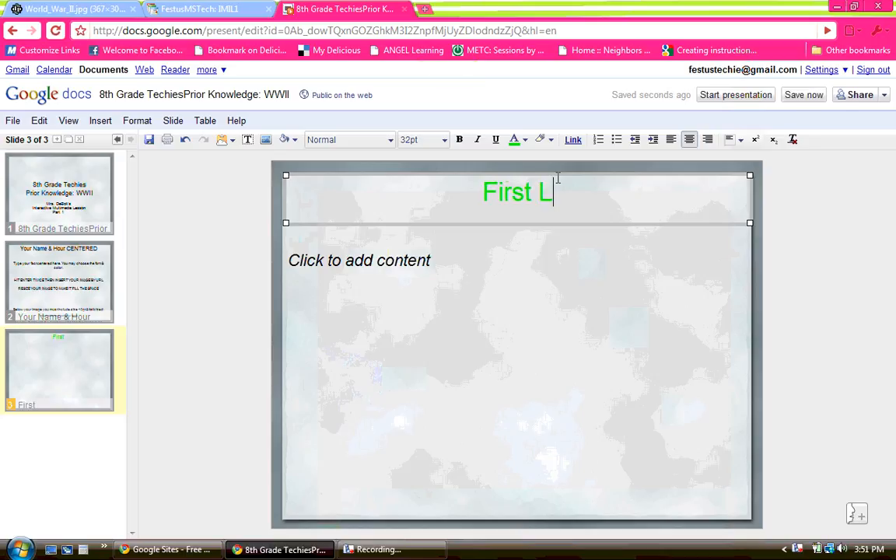
pyautogui.write('.')
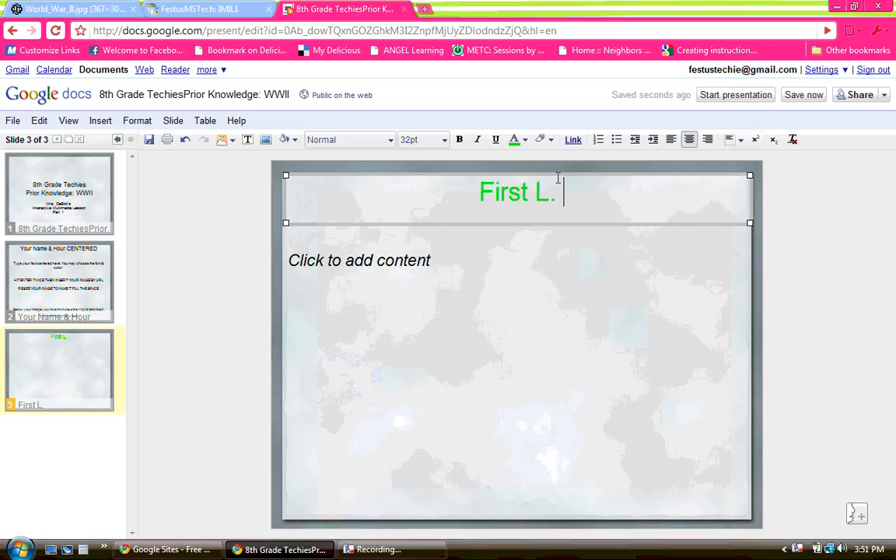
pyautogui.write('1')
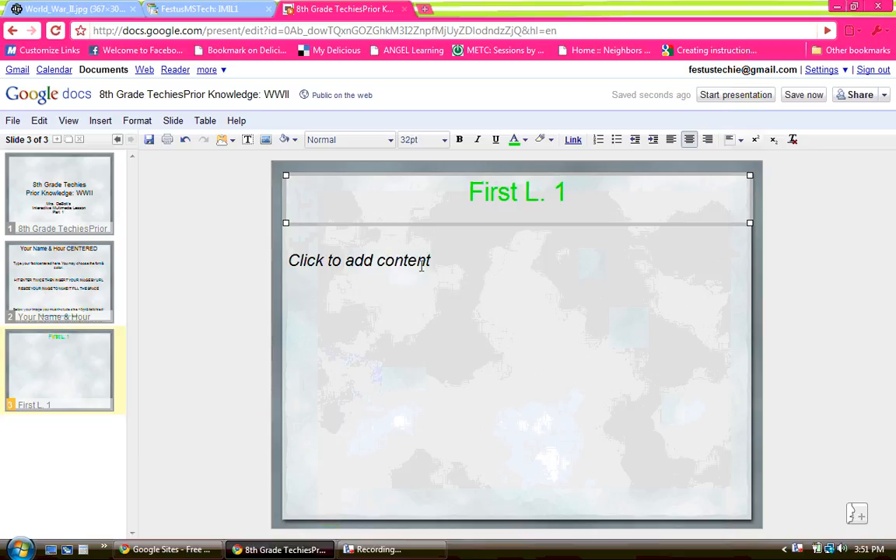
# Centre the text in slide 3's content box and choose a blue text color with a yellow highlight.
pyautogui.click(420, 266)
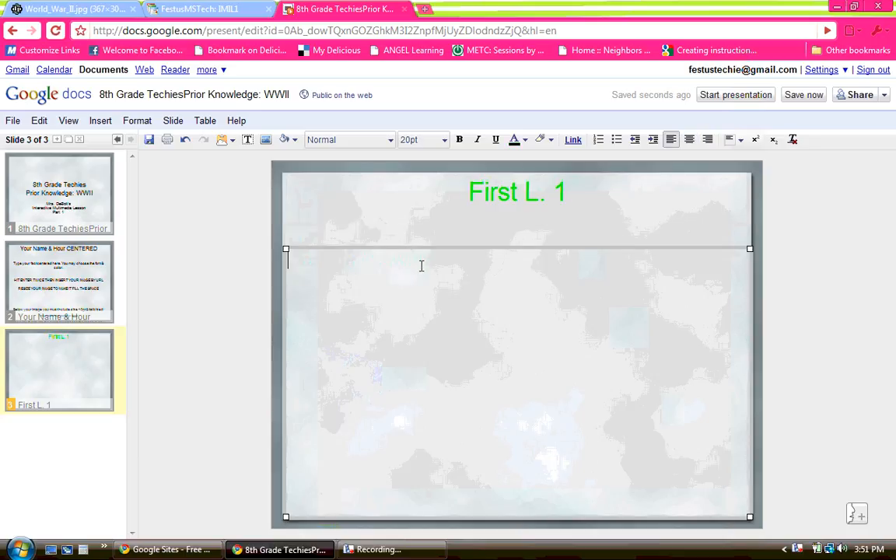
pyautogui.click(690, 141)
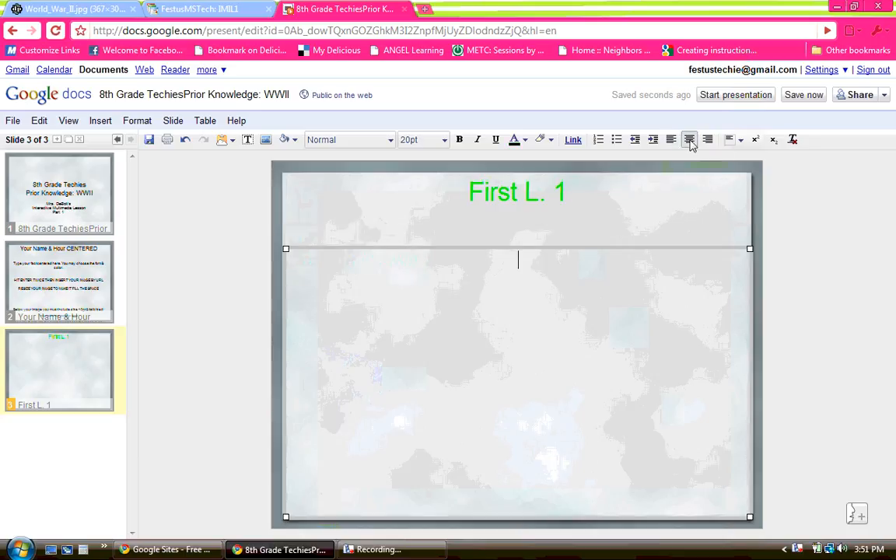
pyautogui.click(525, 142)
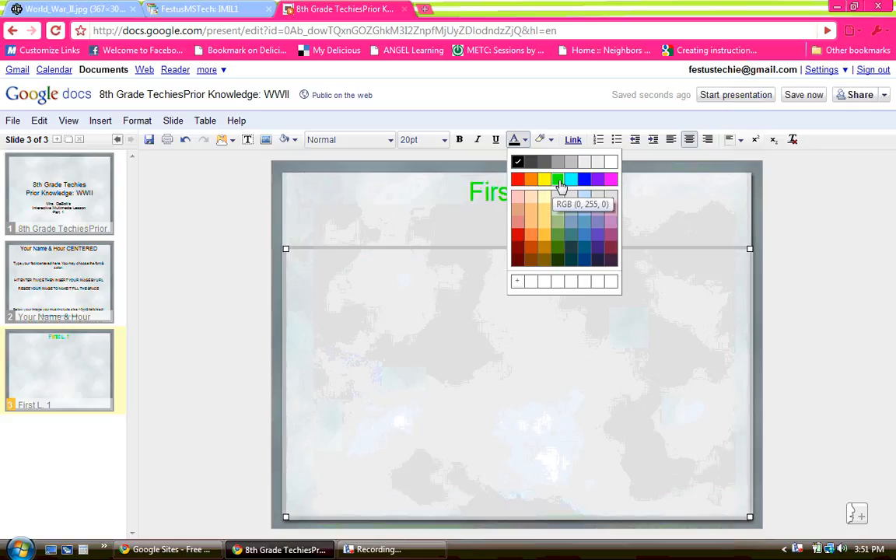
pyautogui.click(583, 181)
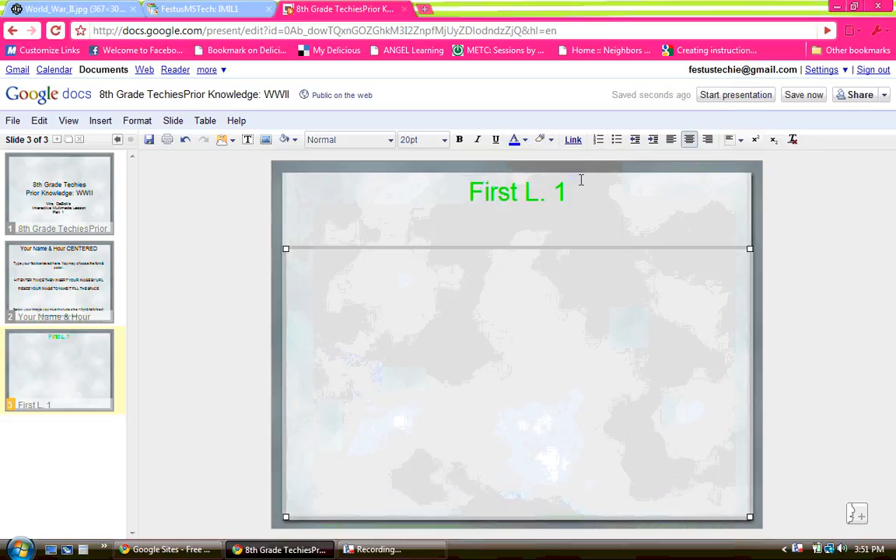
pyautogui.click(548, 141)
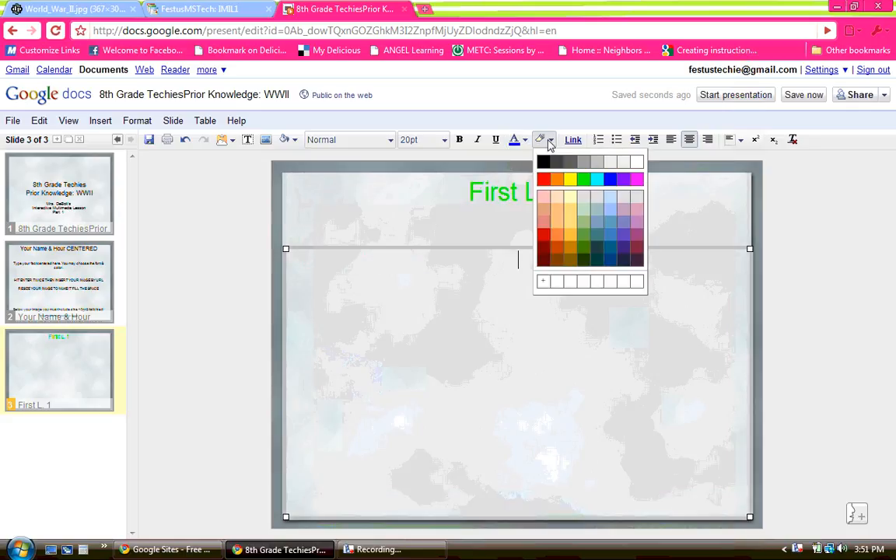
pyautogui.click(571, 181)
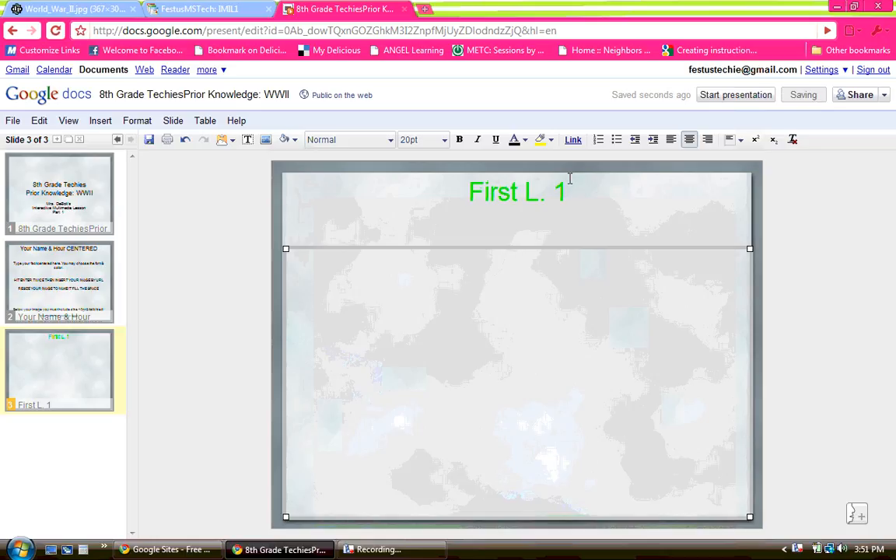
# Enter the sentence "Type your fact." in slide 3's content box.
pyautogui.write('Tyop')
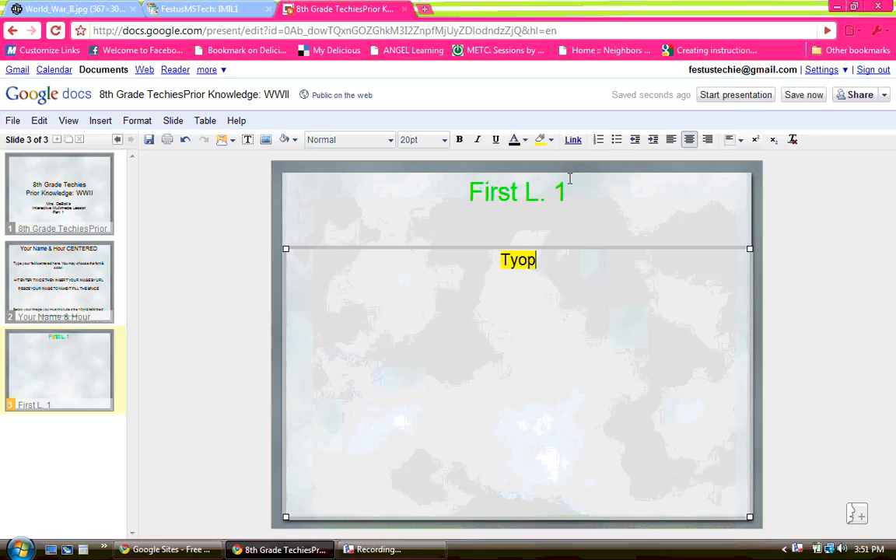
pyautogui.press('BackSpace')
pyautogui.press('BackSpace')
pyautogui.write('pe You')
pyautogui.press('BackSpace')
pyautogui.press('BackSpace')
pyautogui.press('BackSpace')
pyautogui.write('your fact.')
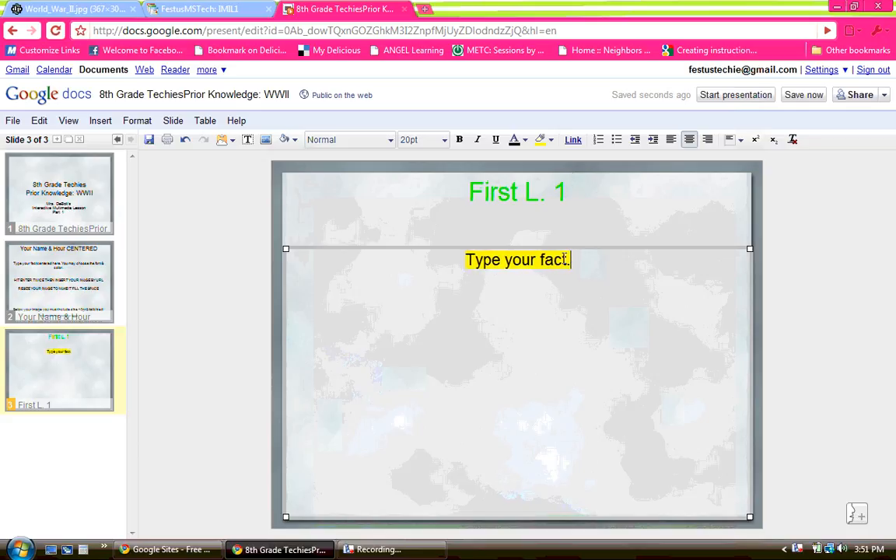
# Color the sentence "Type your fact." blue and add two line breaks below it.
pyautogui.moveTo(570, 259); pyautogui.dragTo(466, 261)
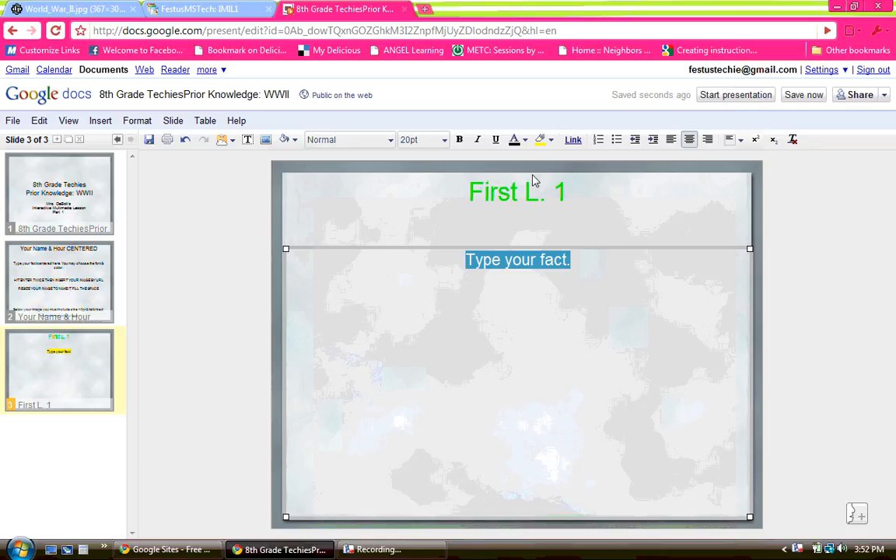
pyautogui.click(524, 141)
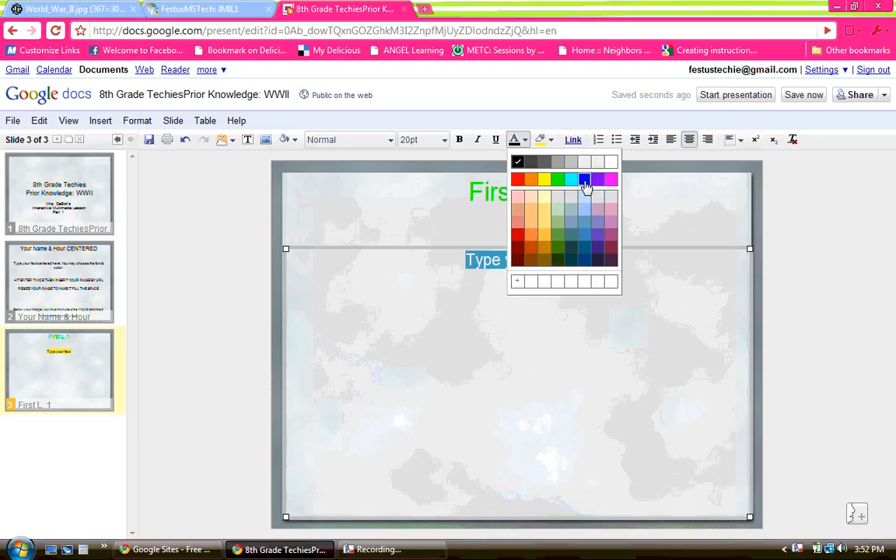
pyautogui.click(584, 180)
pyautogui.press('Right')
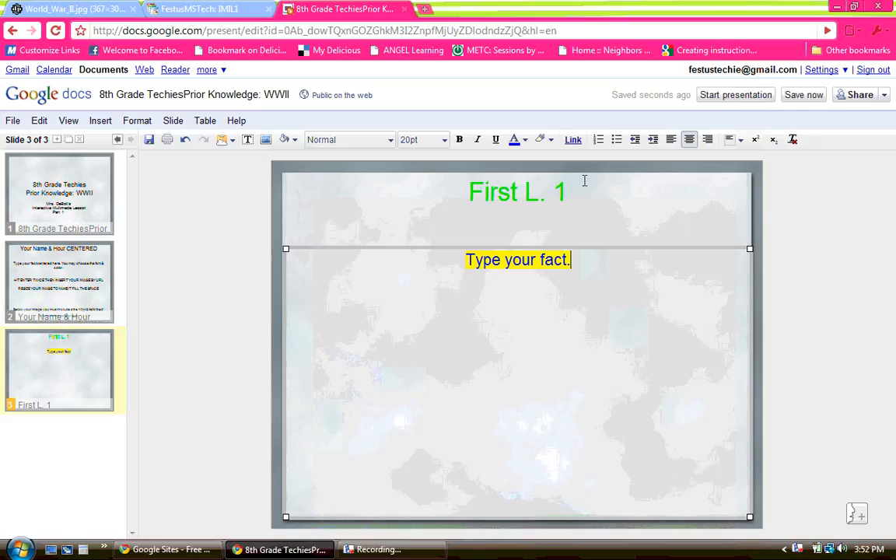
pyautogui.press('Return')
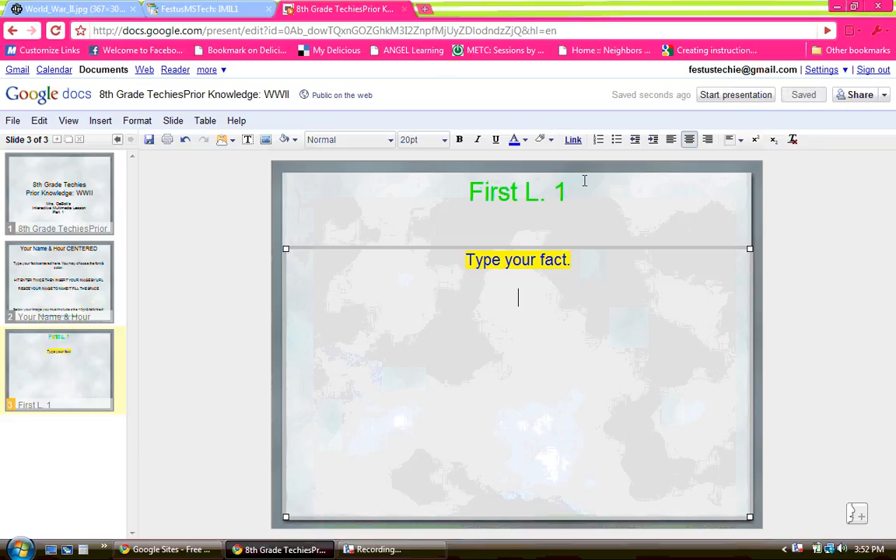
pyautogui.press('Return')
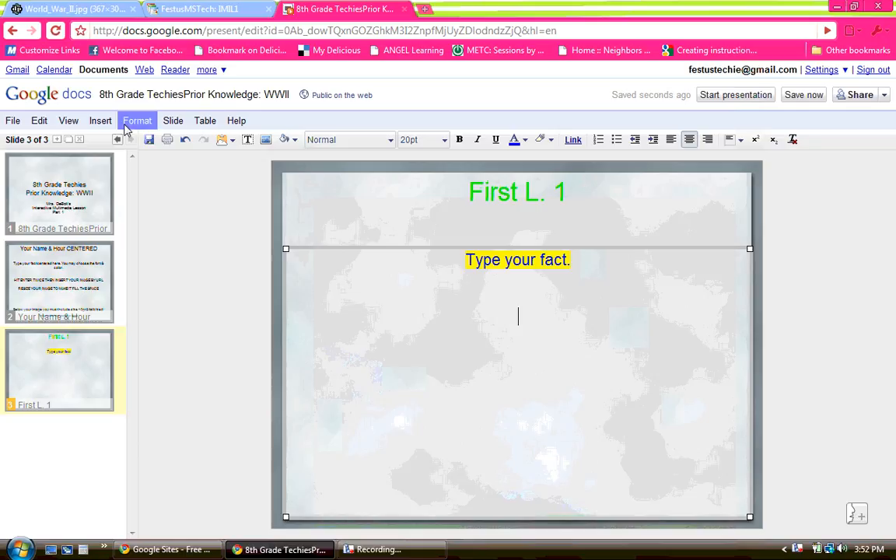
# Go back to the Google Images results for "world war II" and open the 1941–1945 WWII eagle marker image at full size.
pyautogui.click(89, 13)
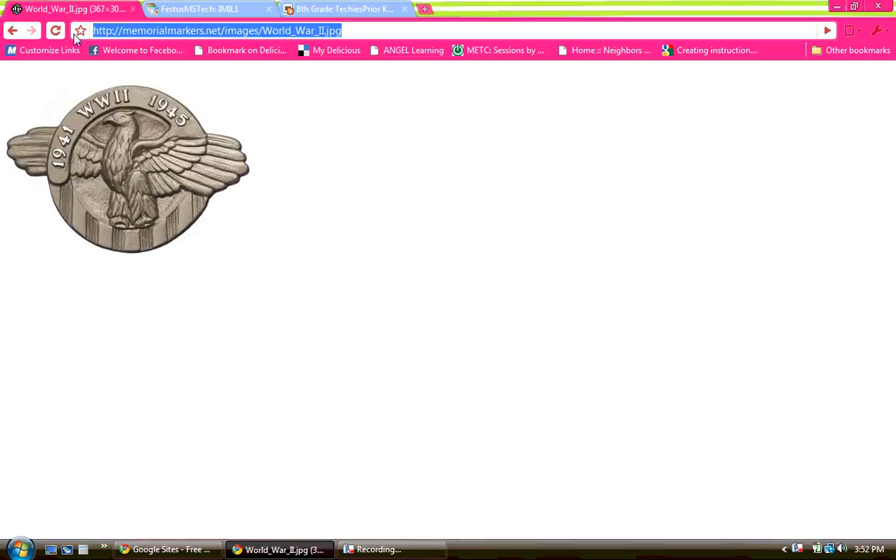
pyautogui.click(11, 31)
pyautogui.click(11, 32)
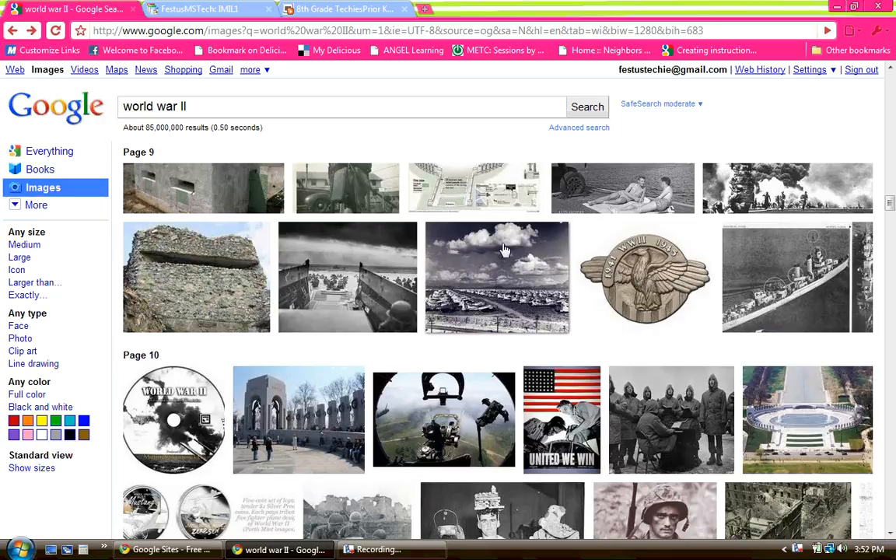
pyautogui.moveTo(636, 284)
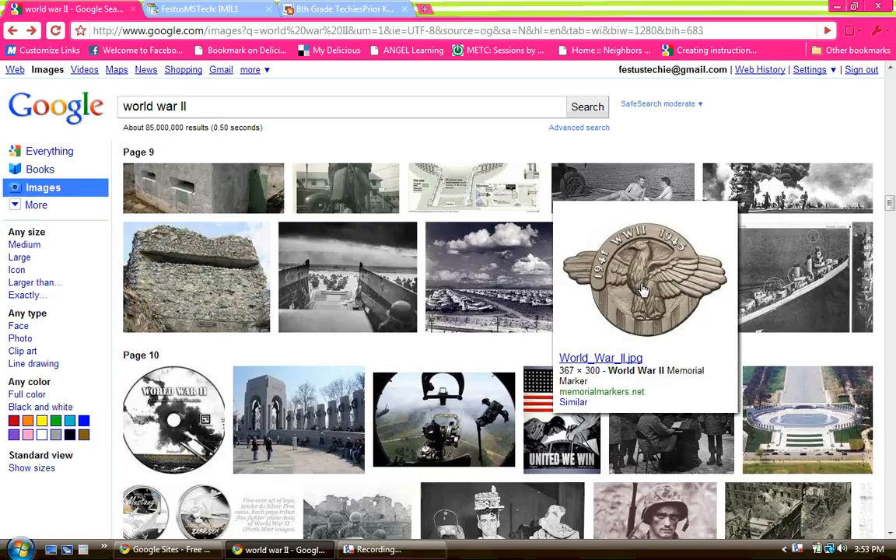
pyautogui.click(643, 290)
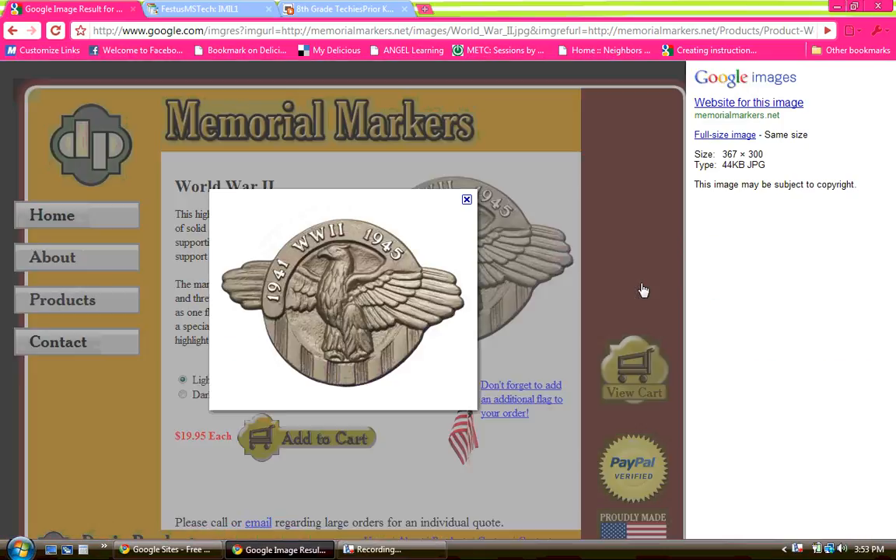
pyautogui.click(725, 135)
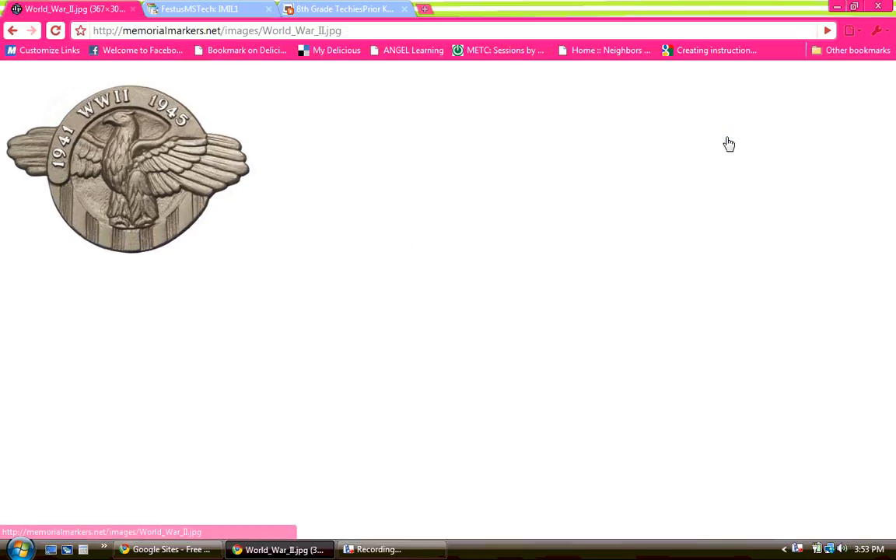
# Copy the full web address of the World_War_II.jpg image.
pyautogui.click(377, 31)
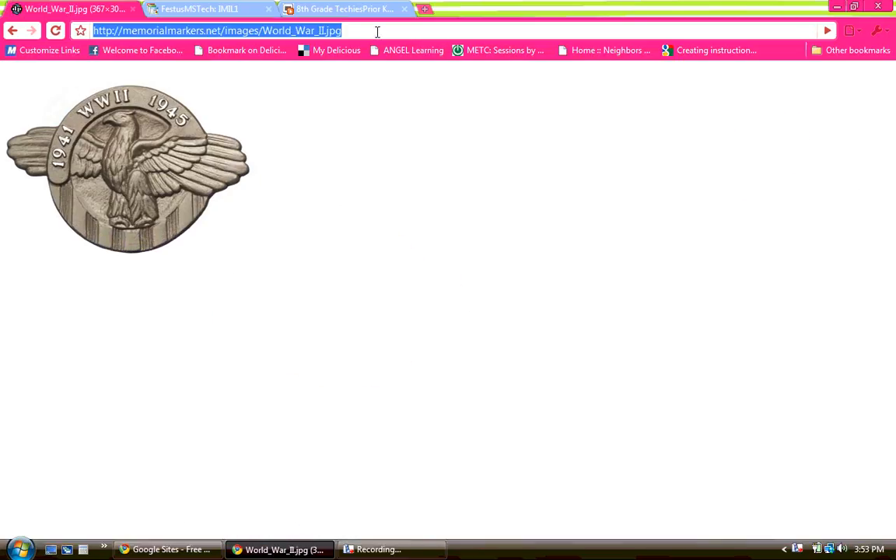
pyautogui.rightClick(265, 35)
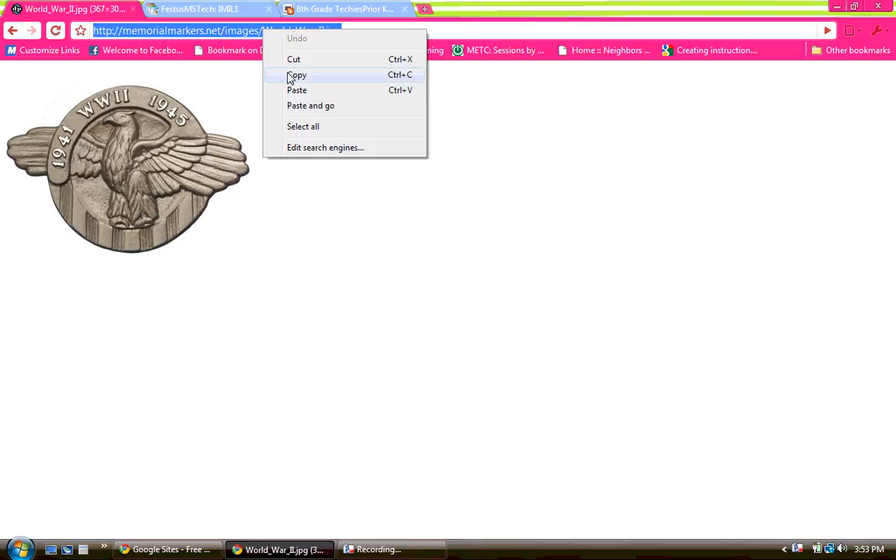
pyautogui.click(401, 78)
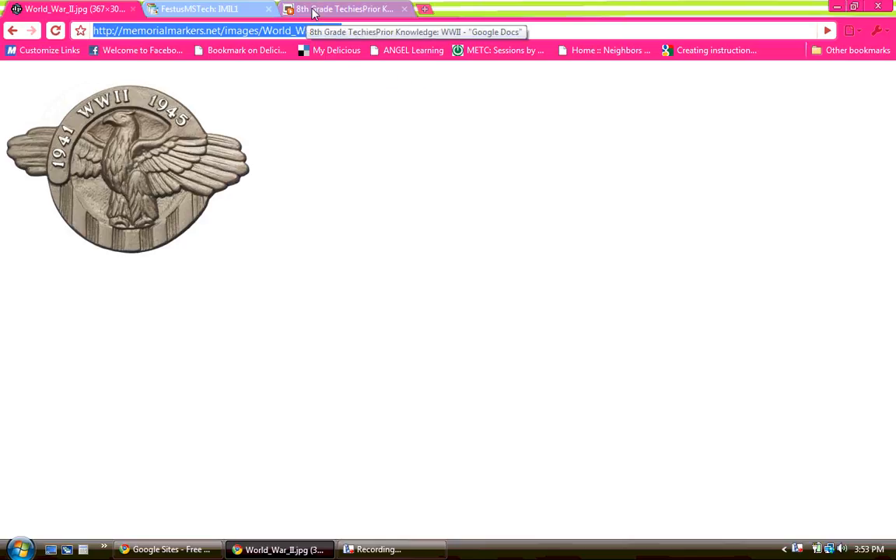
pyautogui.click(314, 11)
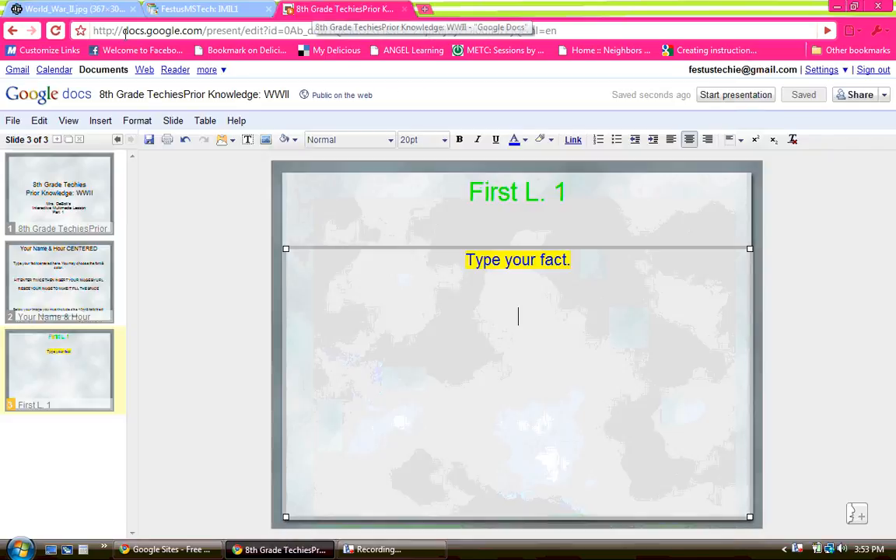
pyautogui.click(99, 121)
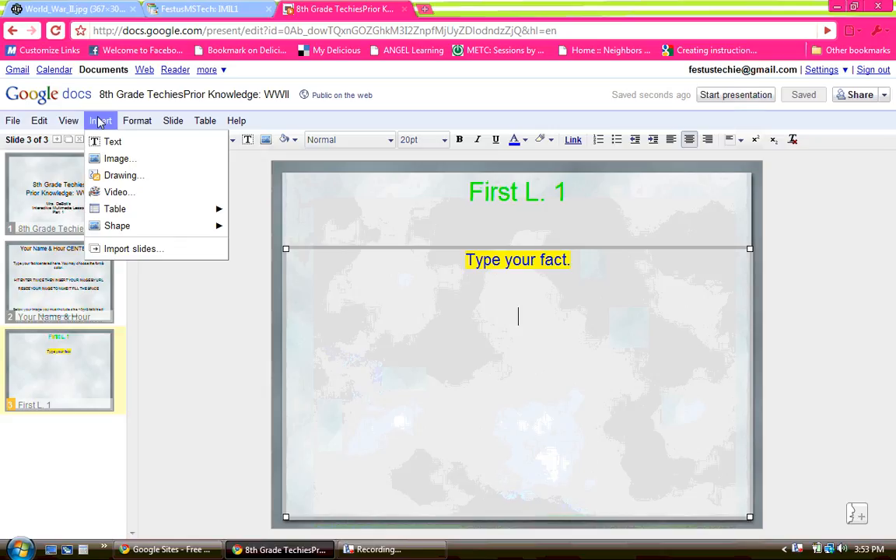
pyautogui.click(113, 158)
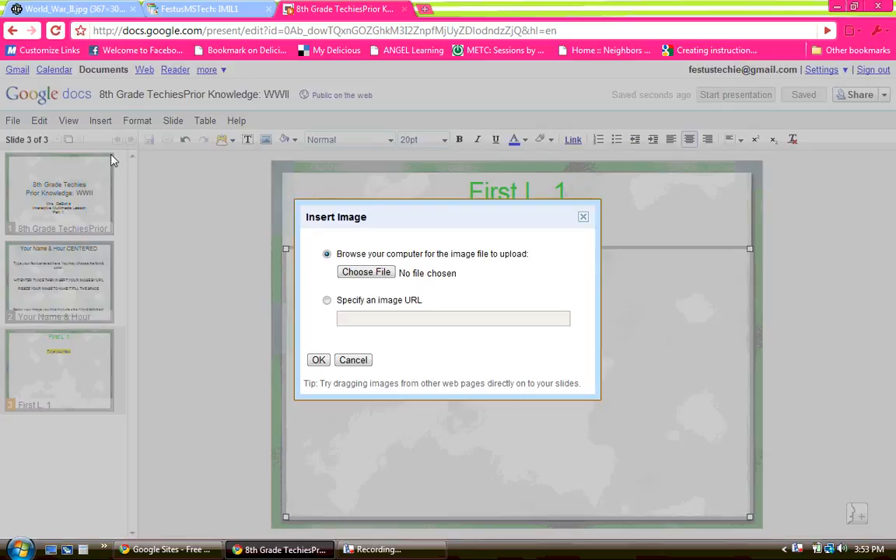
pyautogui.click(327, 301)
pyautogui.click(343, 316)
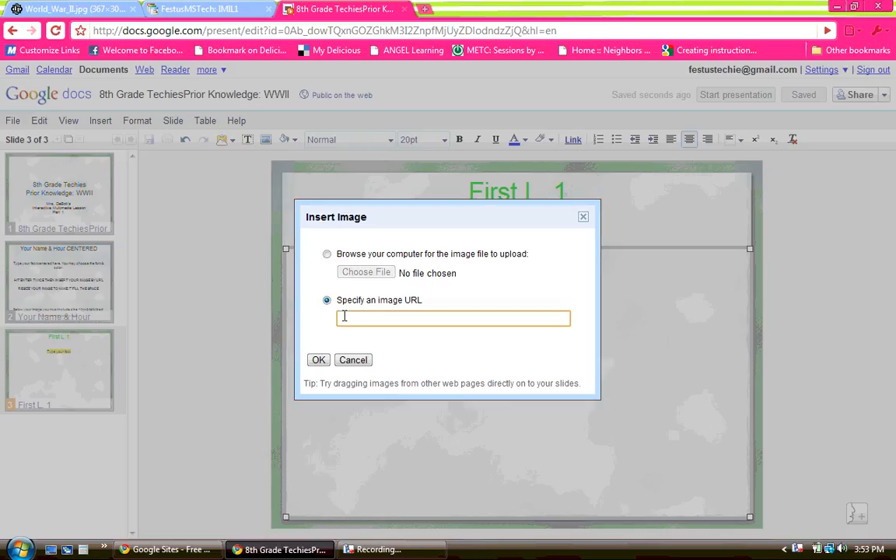
pyautogui.rightClick(343, 317)
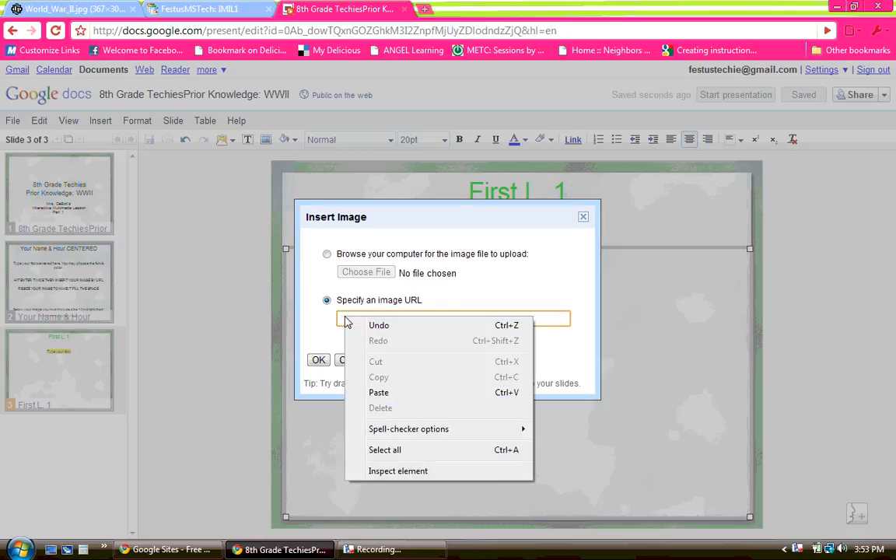
pyautogui.click(376, 393)
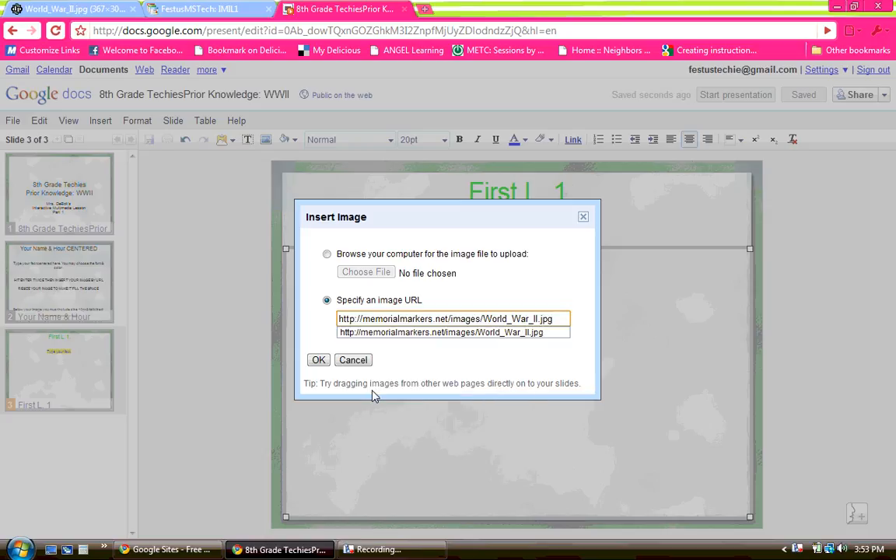
pyautogui.click(319, 360)
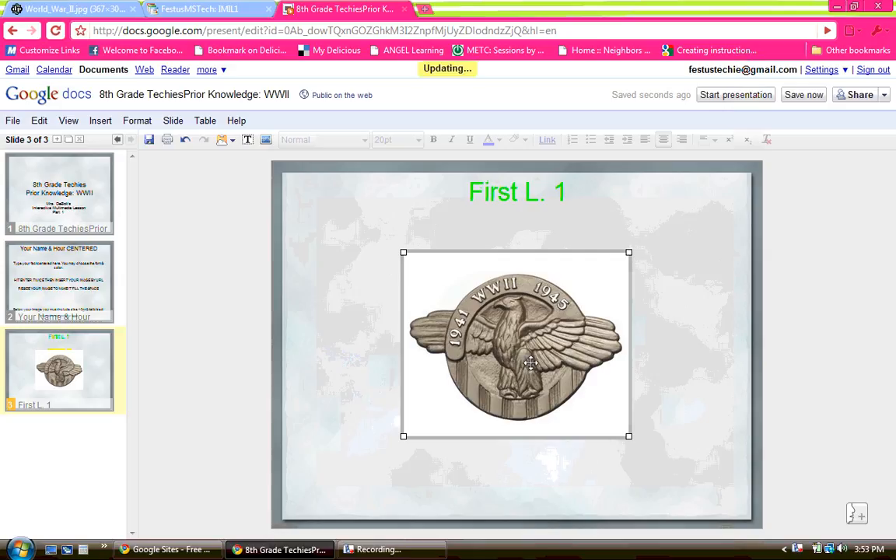
# Move slide 3's fact text box up closer to the title and position the eagle image just below the fact.
pyautogui.moveTo(529, 362); pyautogui.dragTo(528, 406)
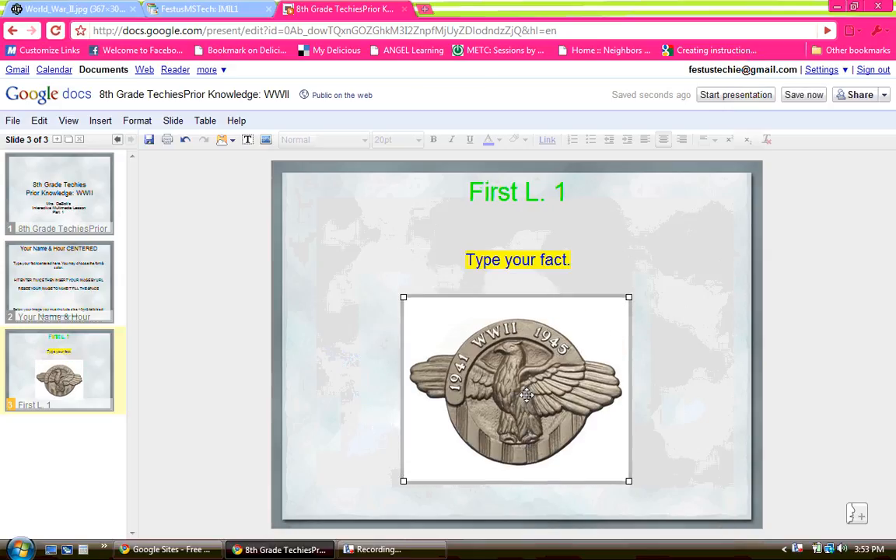
pyautogui.click(511, 262)
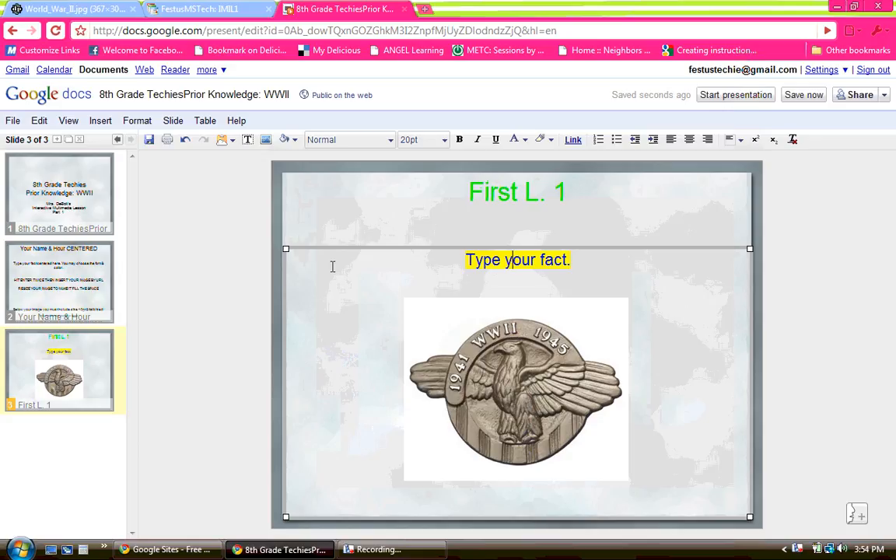
pyautogui.moveTo(286, 249); pyautogui.dragTo(286, 224)
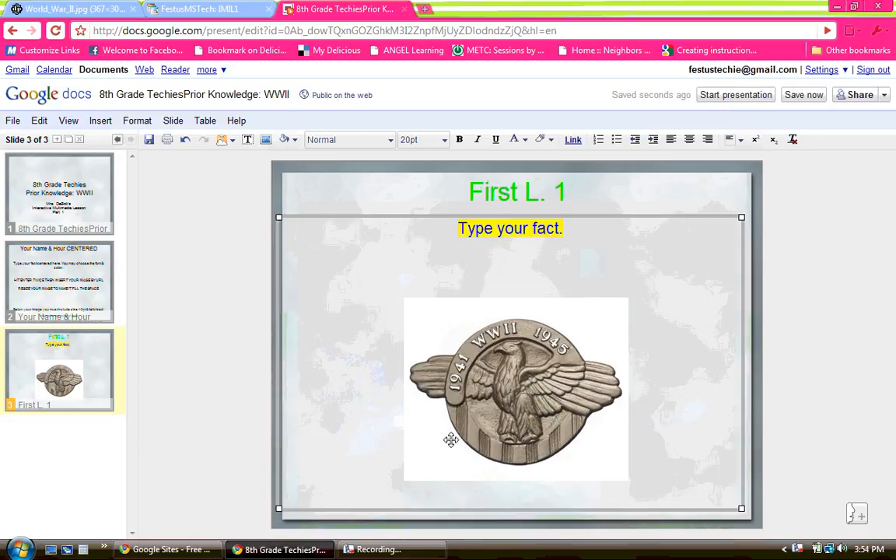
pyautogui.moveTo(483, 416); pyautogui.dragTo(483, 369)
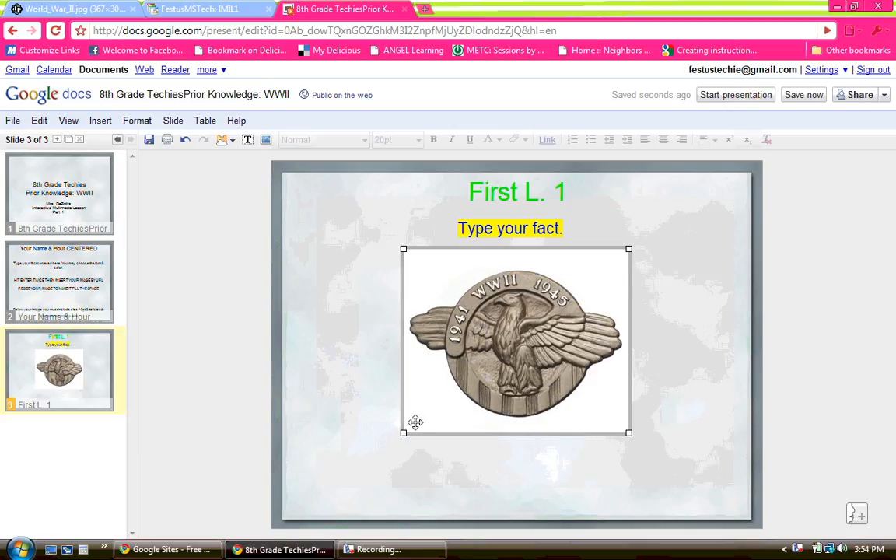
# Enlarge the eagle image to fill most of the space below the fact and centre it without covering the text.
pyautogui.moveTo(396, 437); pyautogui.dragTo(305, 491)
pyautogui.moveTo(481, 435); pyautogui.dragTo(547, 415)
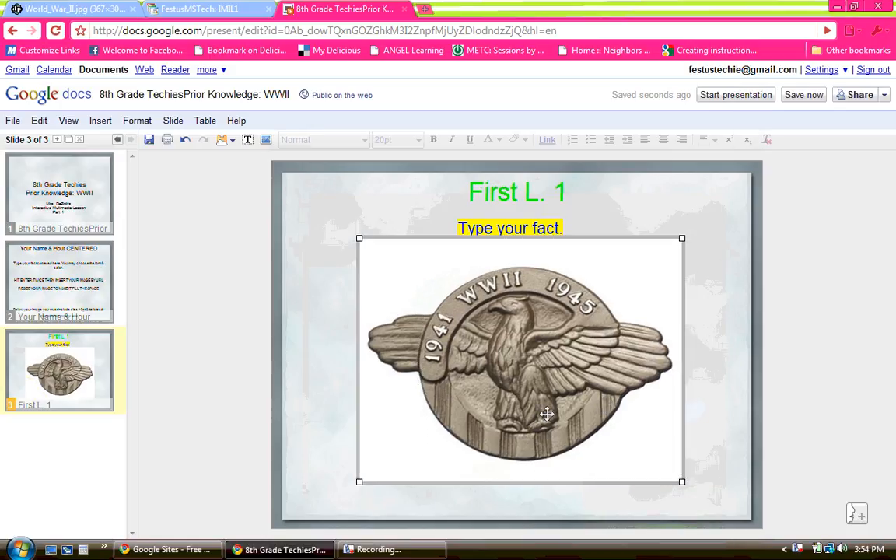
pyautogui.press('Left')
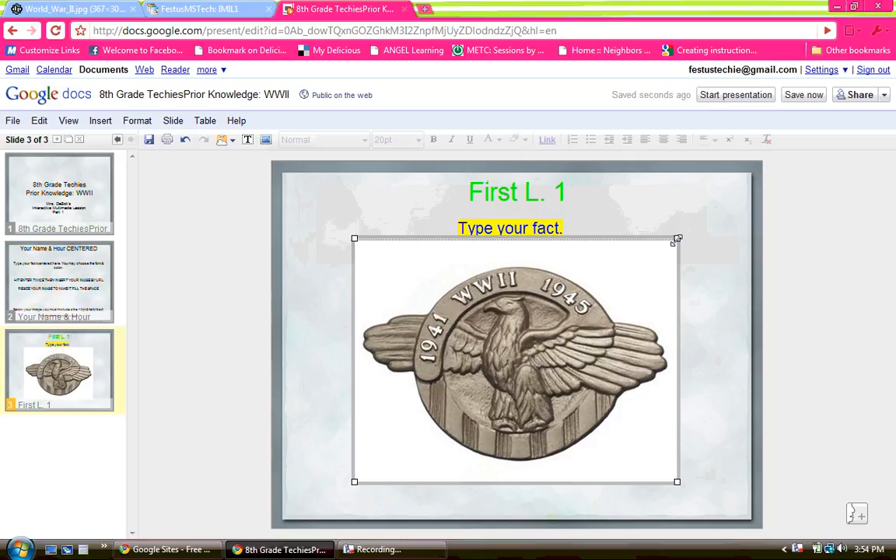
pyautogui.moveTo(677, 240); pyautogui.dragTo(675, 247)
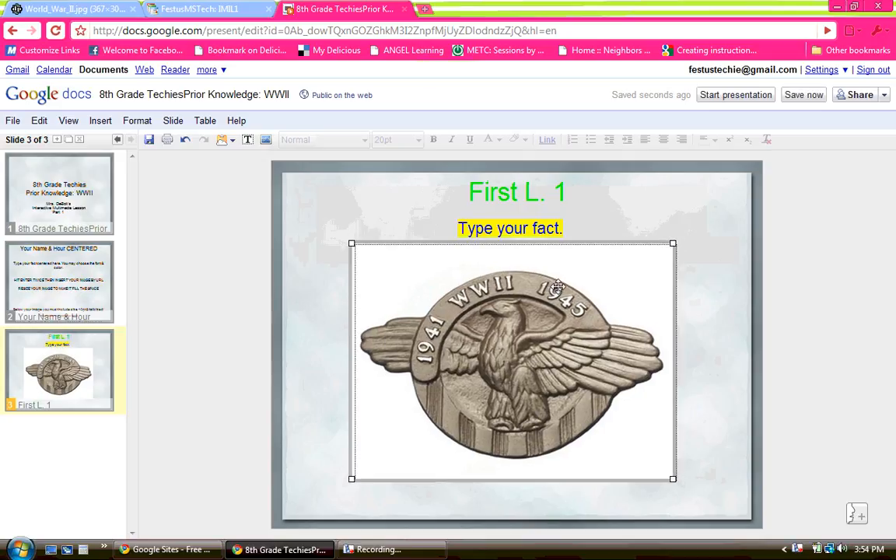
pyautogui.moveTo(555, 285); pyautogui.dragTo(558, 285)
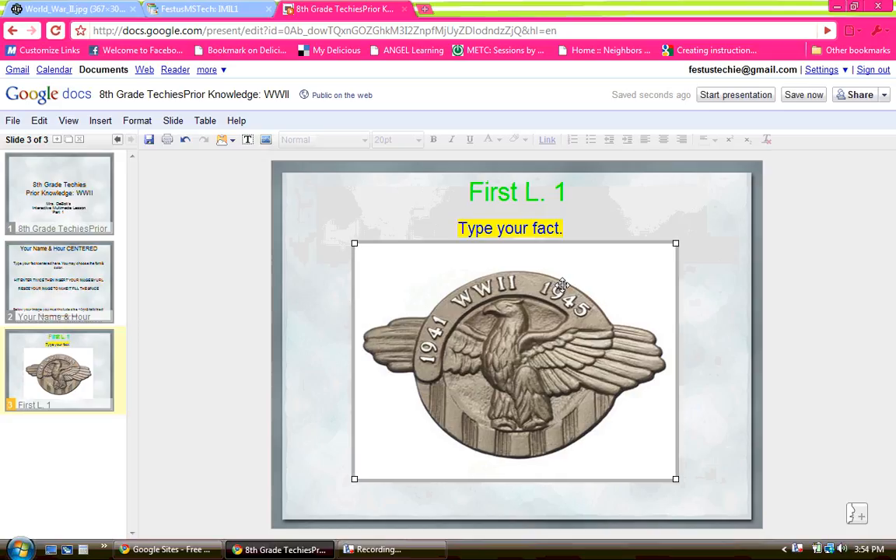
# Add line breaks after the fact to get below the image, and enter the caption "Image taken from" in 10pt italics.
pyautogui.click(581, 227)
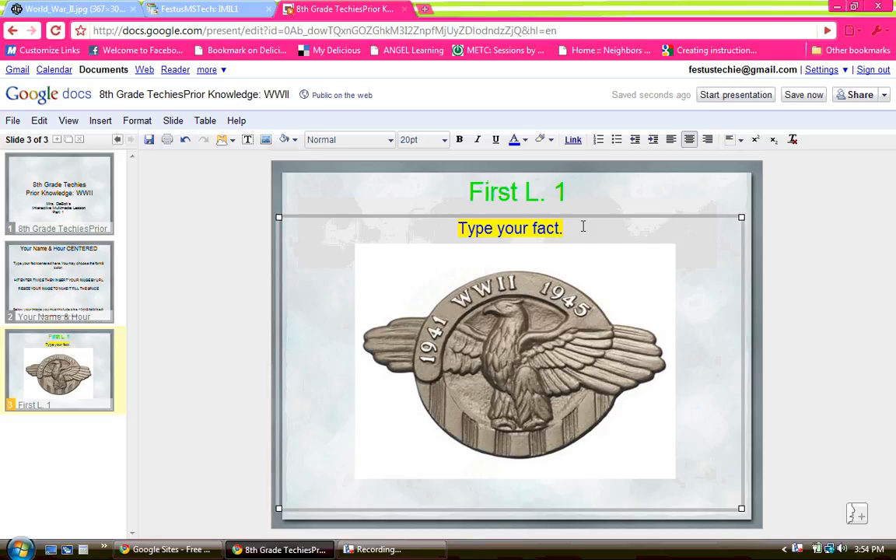
pyautogui.press('Return')
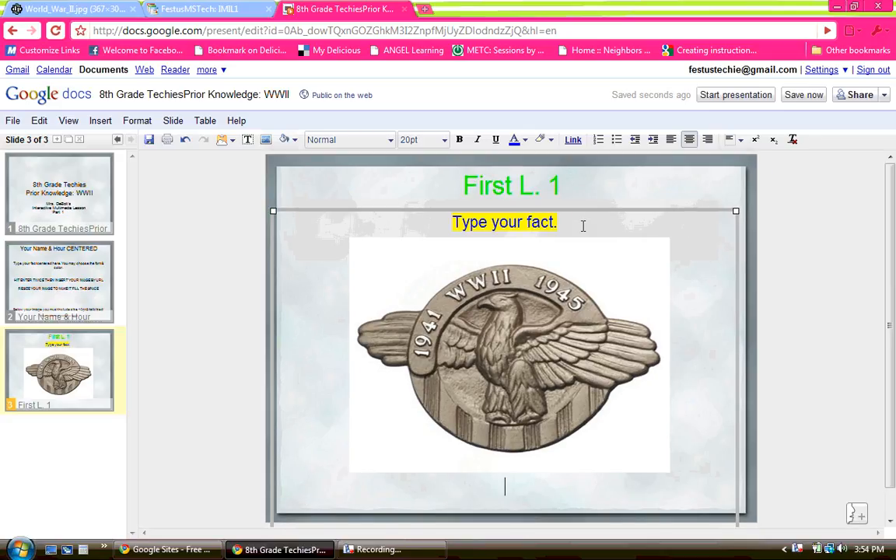
pyautogui.click(583, 226)
pyautogui.click(445, 141)
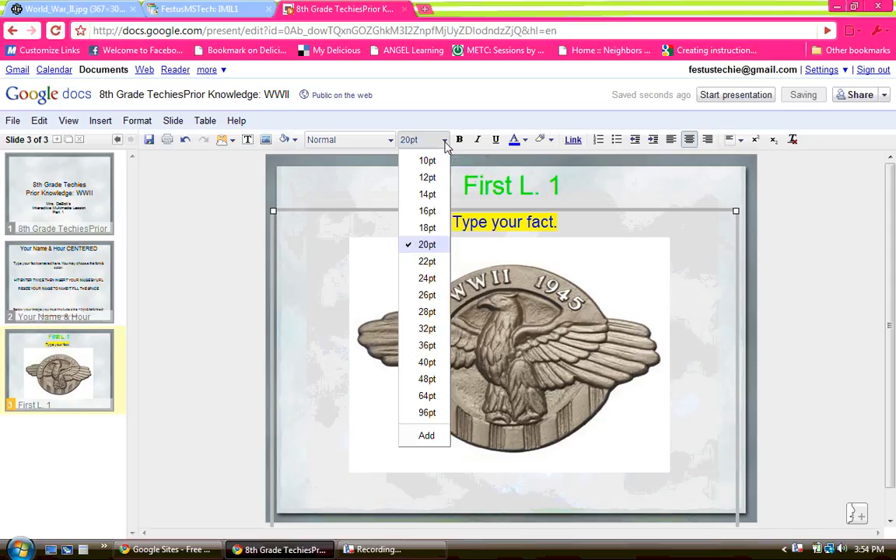
pyautogui.click(428, 161)
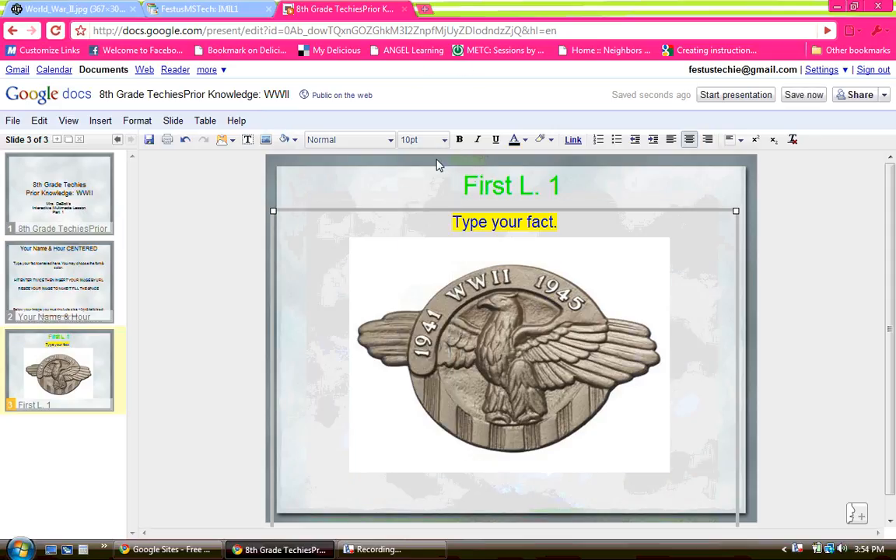
pyautogui.click(477, 142)
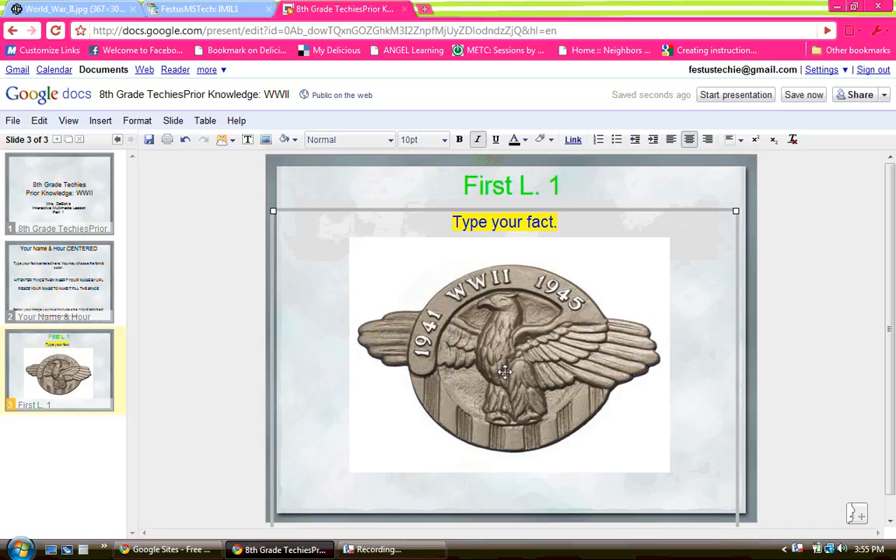
pyautogui.click(499, 485)
pyautogui.click(479, 140)
pyautogui.write('Image taken from')
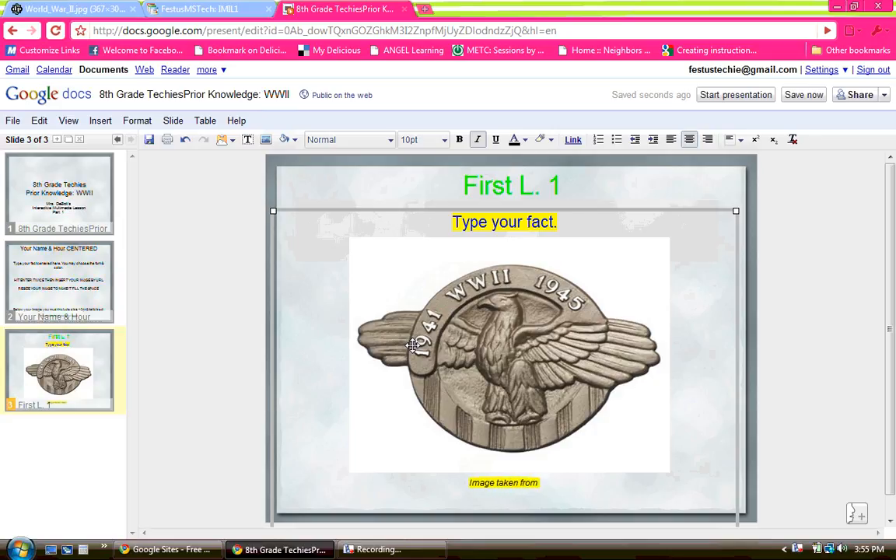
# Switch to the image's browser page, go back to its Google Images result and open the website the image comes from.
pyautogui.click(70, 9)
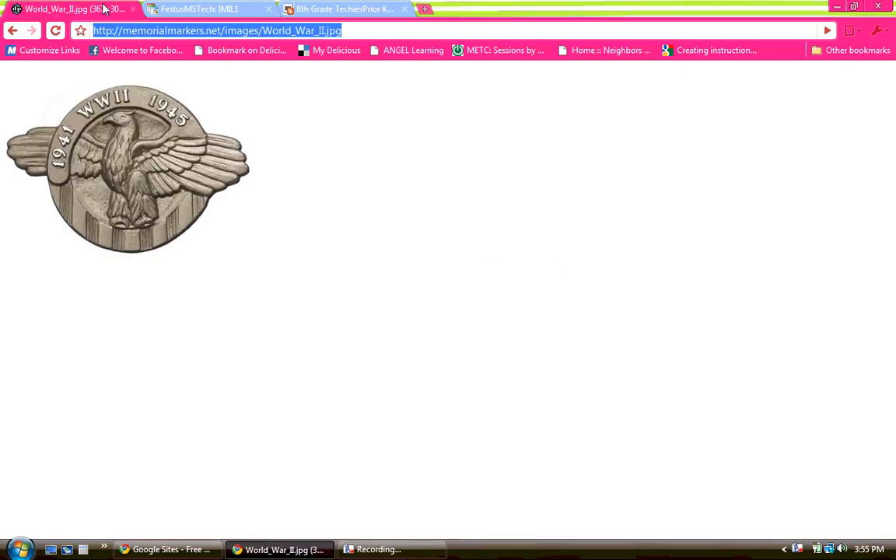
pyautogui.click(12, 31)
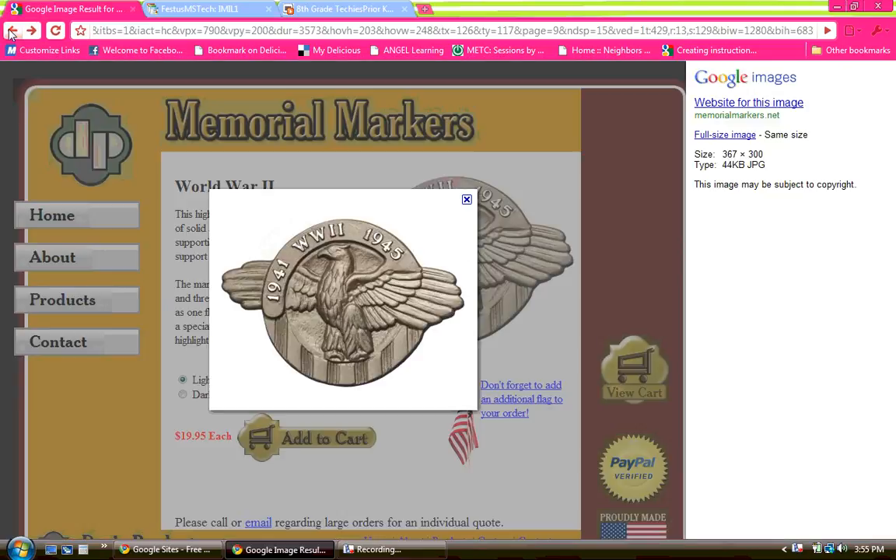
pyautogui.click(723, 105)
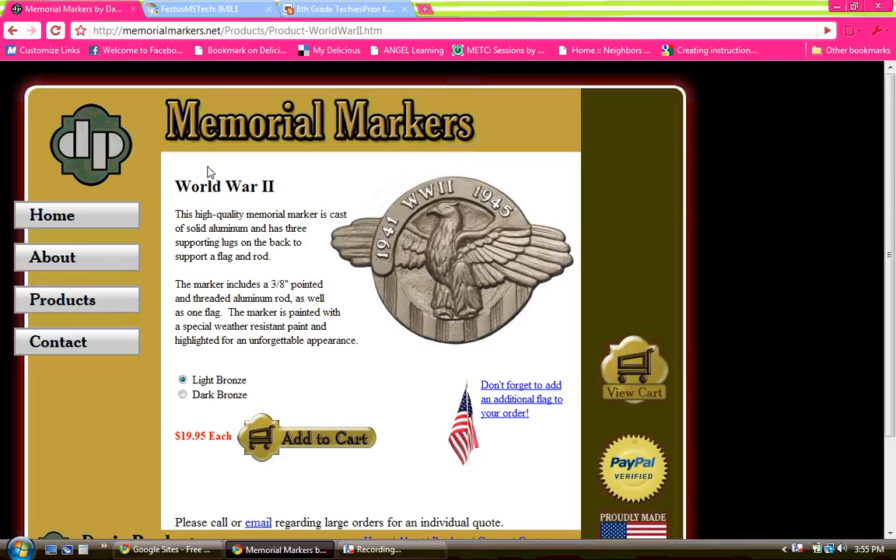
# Copy the web address of the Memorial Markers World War II product page and return to the WWII presentation.
pyautogui.click(287, 31)
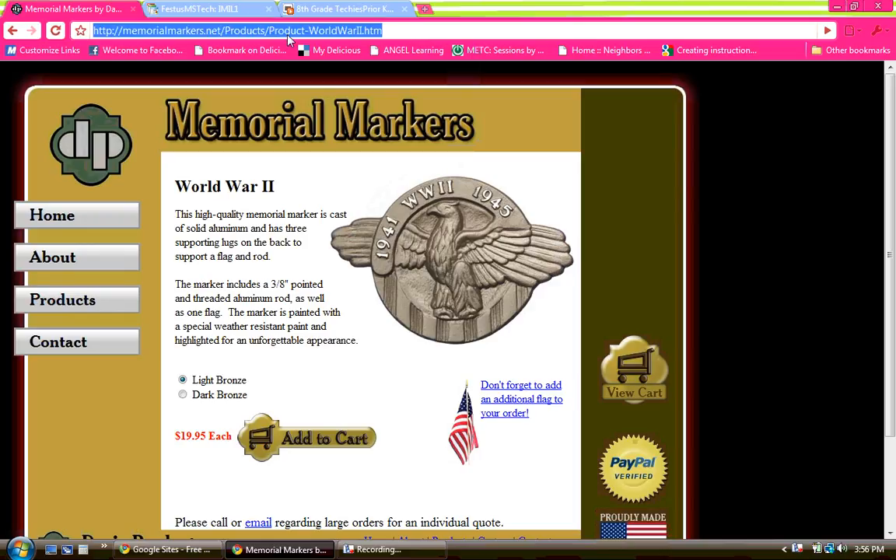
pyautogui.rightClick(287, 36)
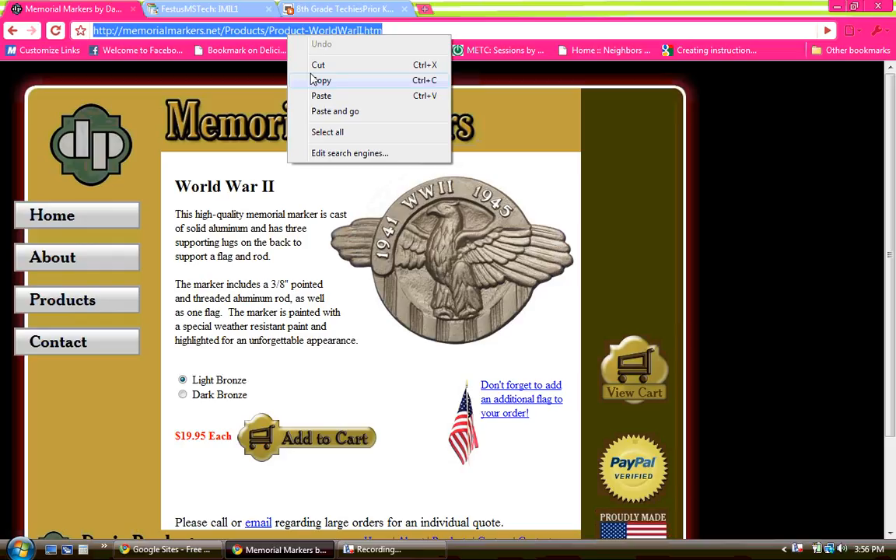
pyautogui.click(319, 80)
pyautogui.click(330, 11)
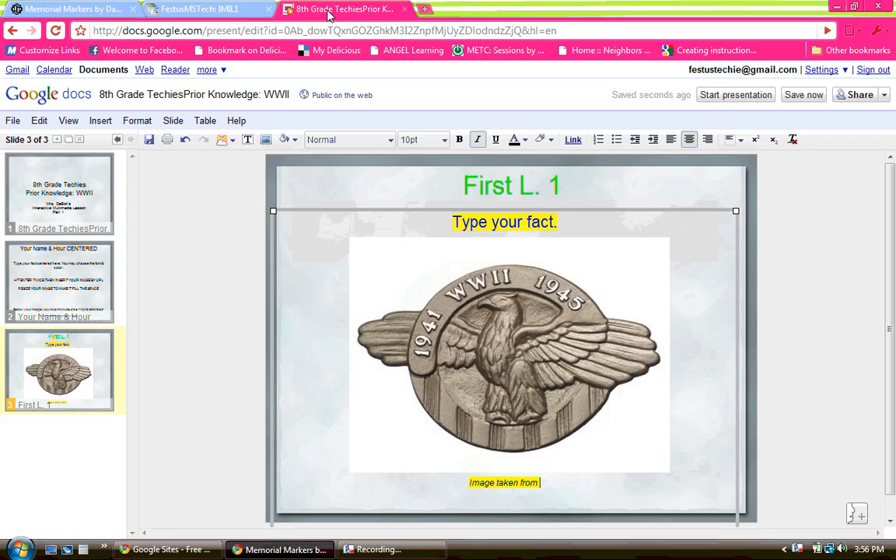
# Complete the caption below the eagle image with the source name so it reads "Image taken from Memorial Markers".
pyautogui.click(550, 477)
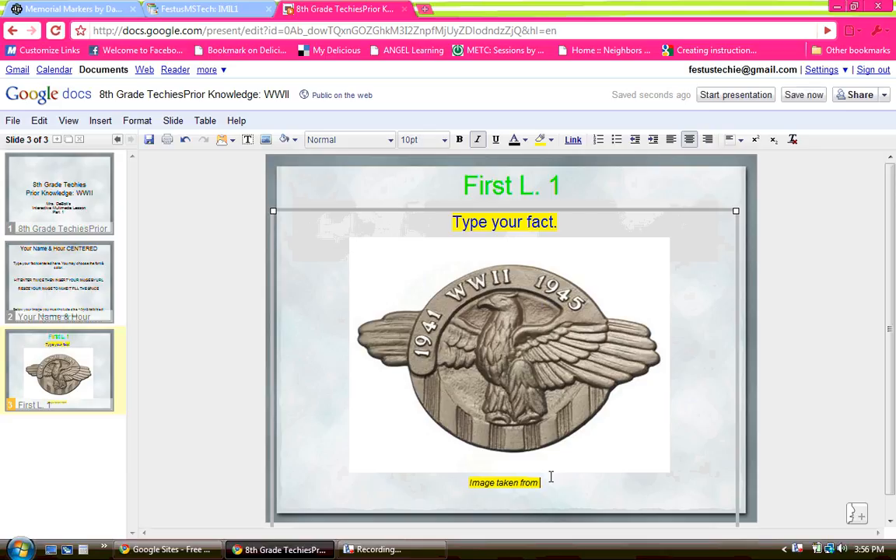
pyautogui.write('Memorial')
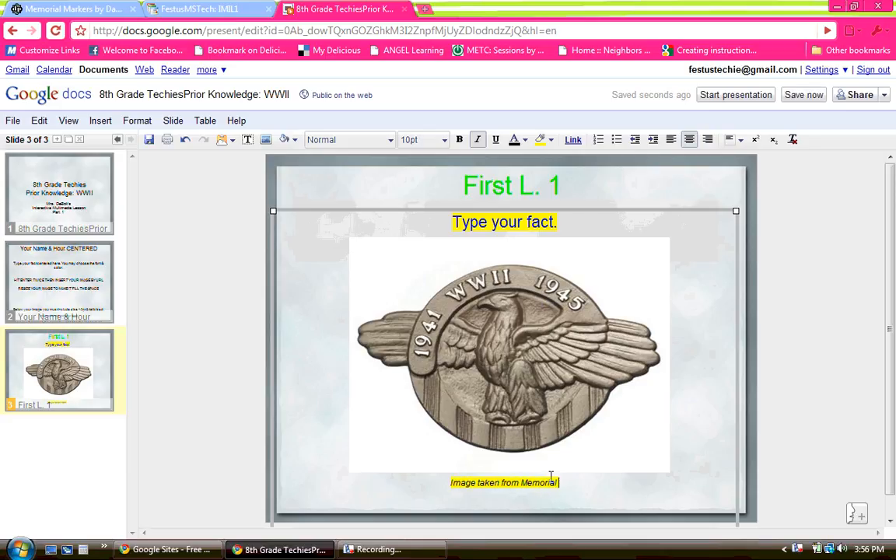
pyautogui.write(' Markers')
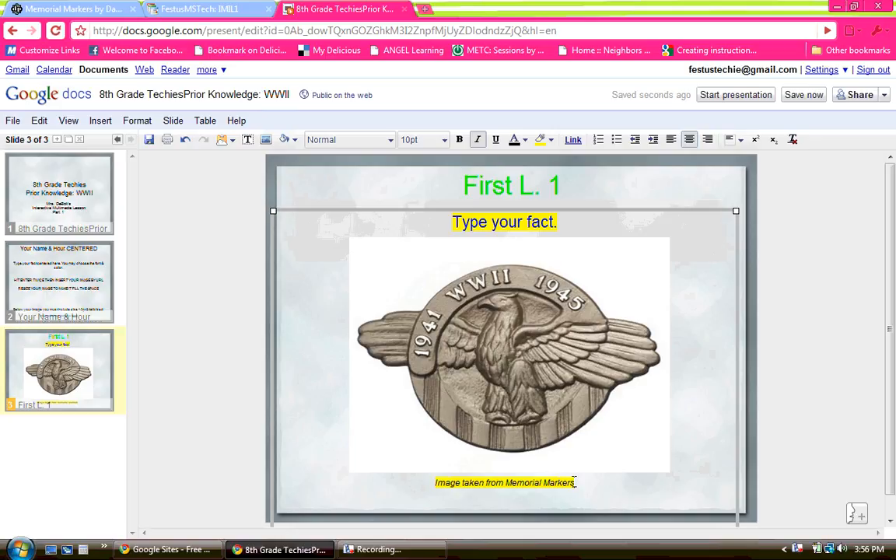
pyautogui.moveTo(572, 483); pyautogui.dragTo(435, 482)
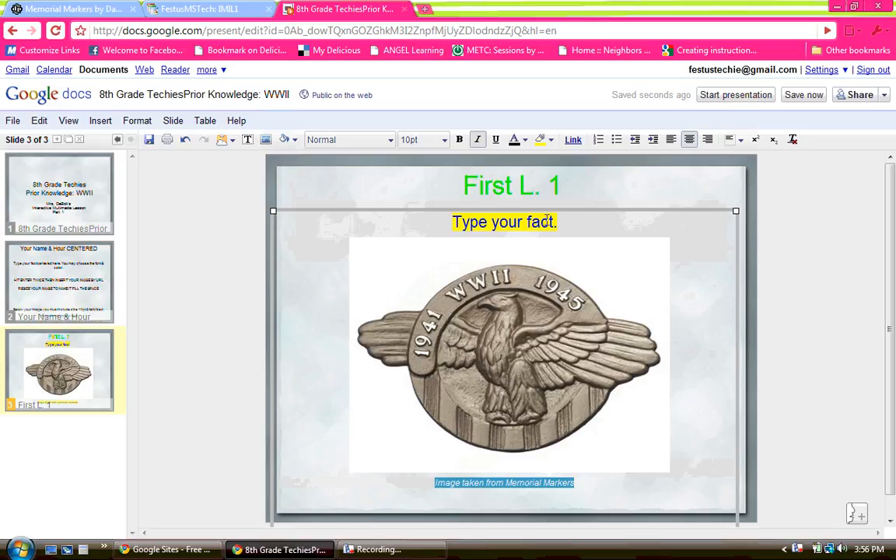
pyautogui.click(573, 141)
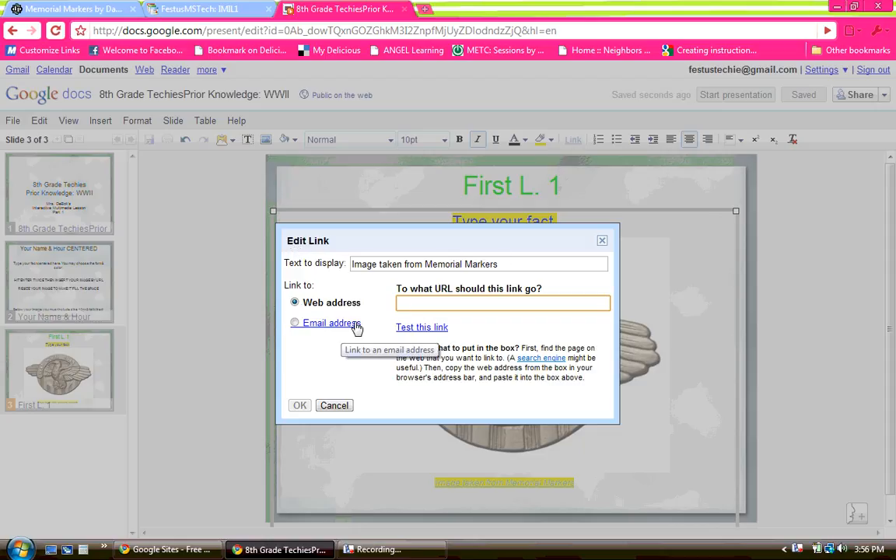
pyautogui.rightClick(405, 303)
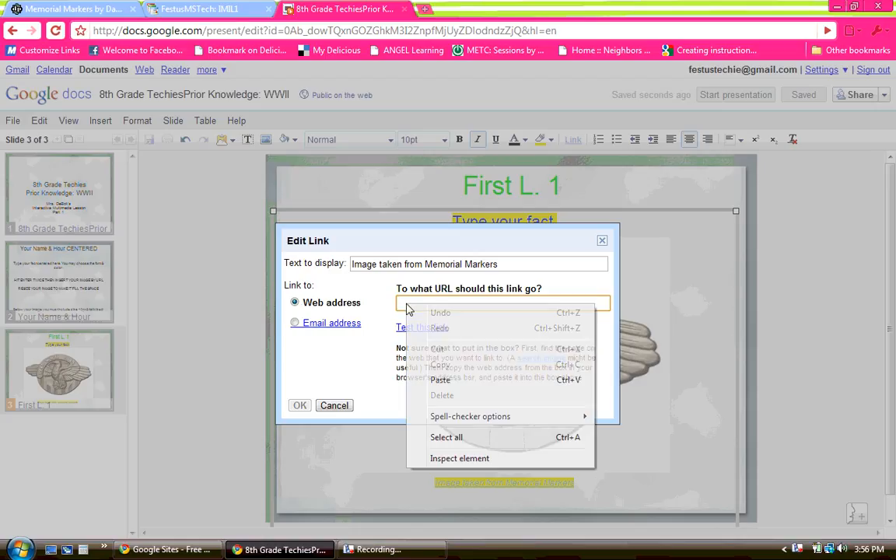
pyautogui.click(440, 380)
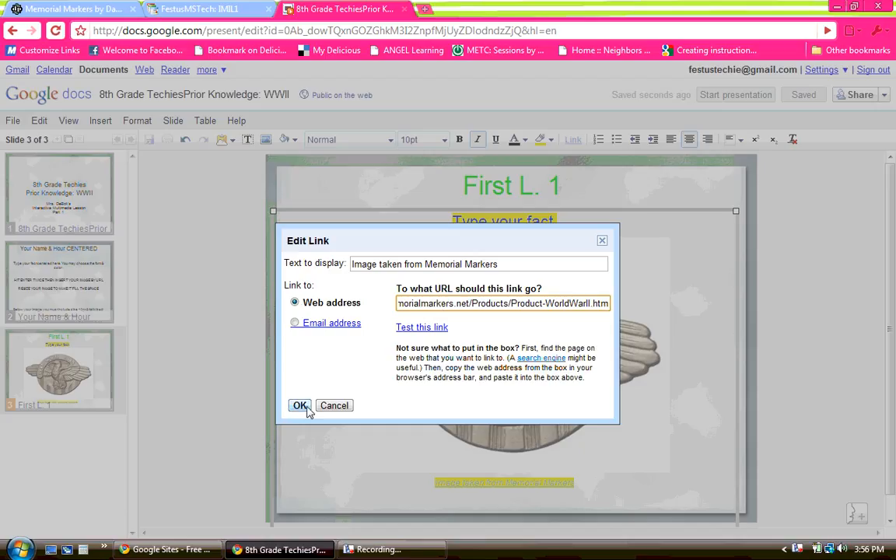
# Test the caption's link, close the test page, apply the link and save the presentation.
pyautogui.click(424, 331)
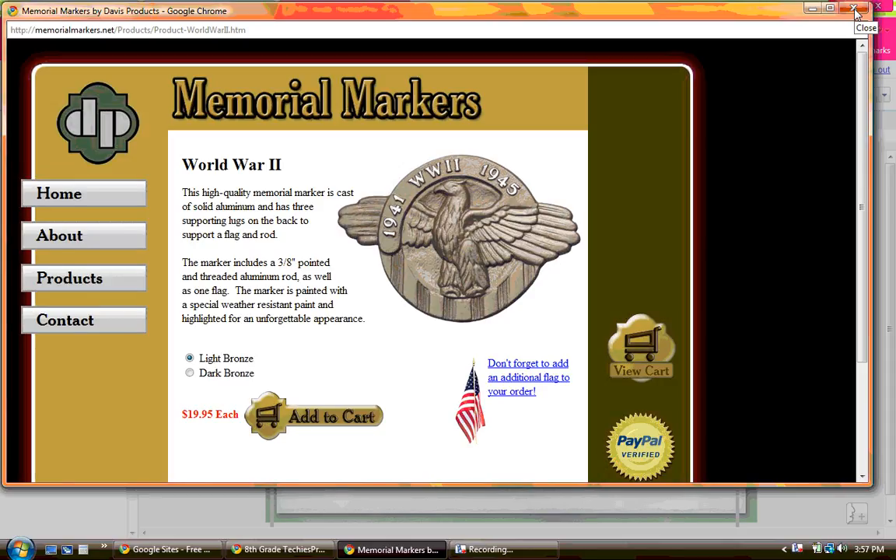
pyautogui.click(854, 9)
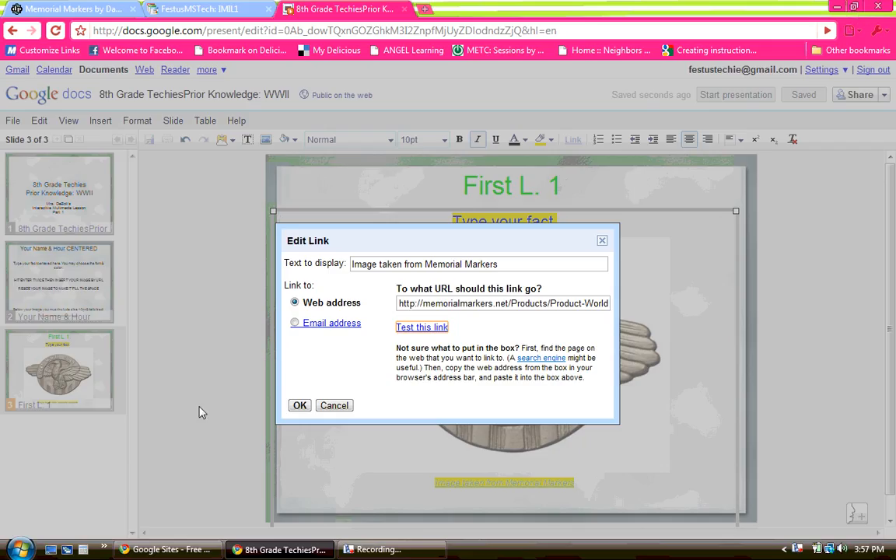
pyautogui.click(300, 406)
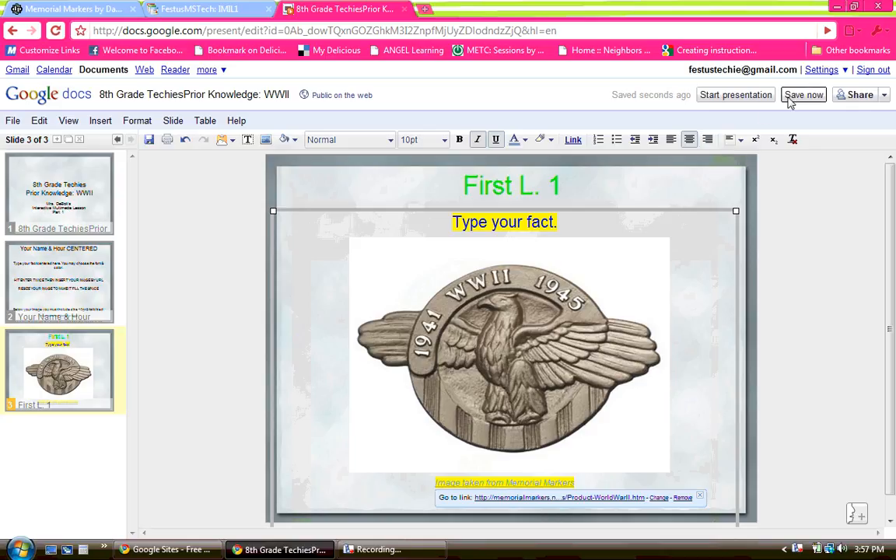
pyautogui.click(800, 99)
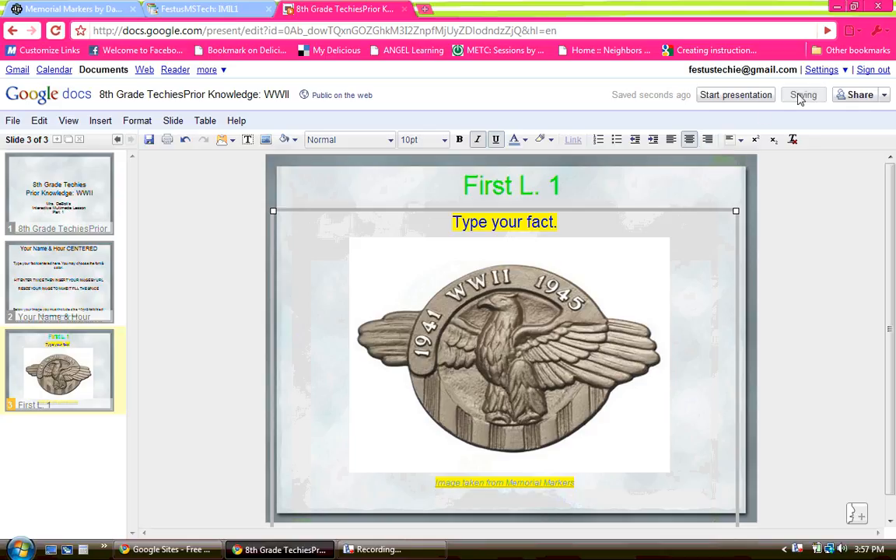